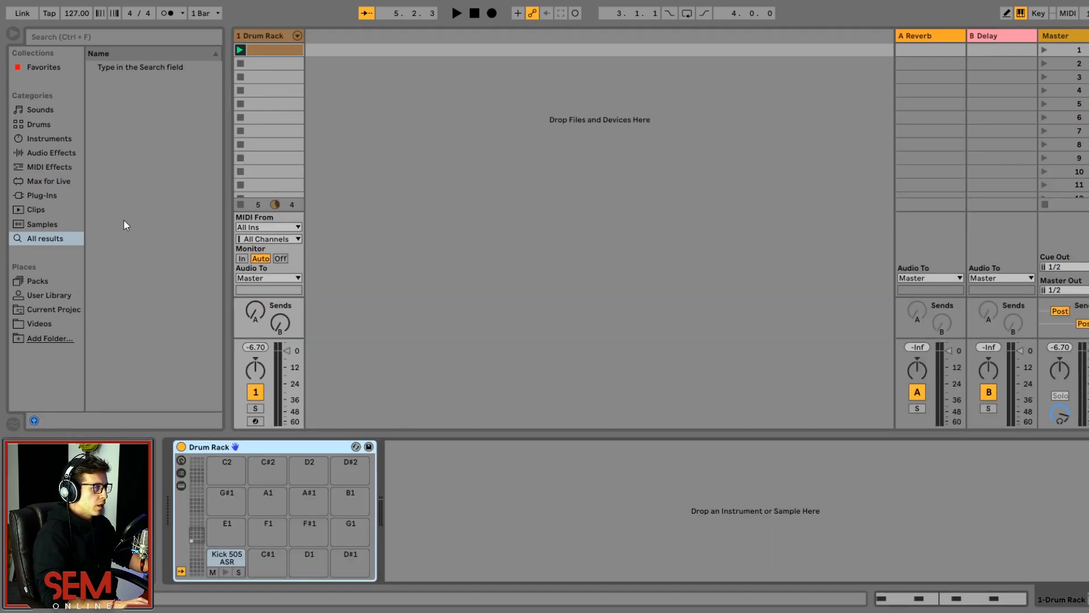
Find MOscillator by searching for "mosc", load it onto the Drum Rack's C#1 pad, and launch the drum clip
{"action": "left_click", "coordinate": [56, 37]}
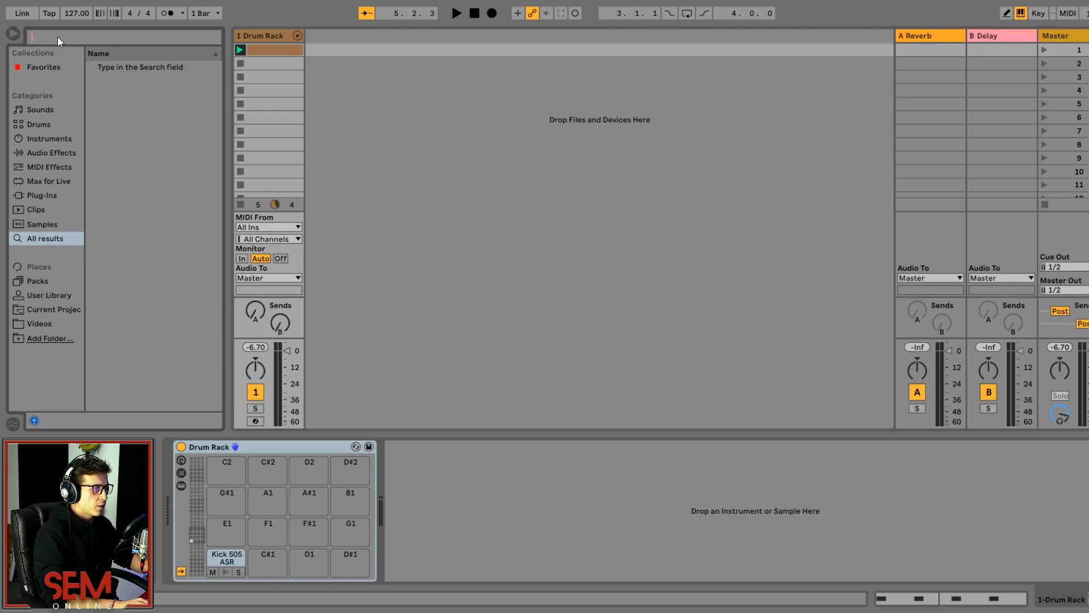
{"action": "type", "text": "mosc"}
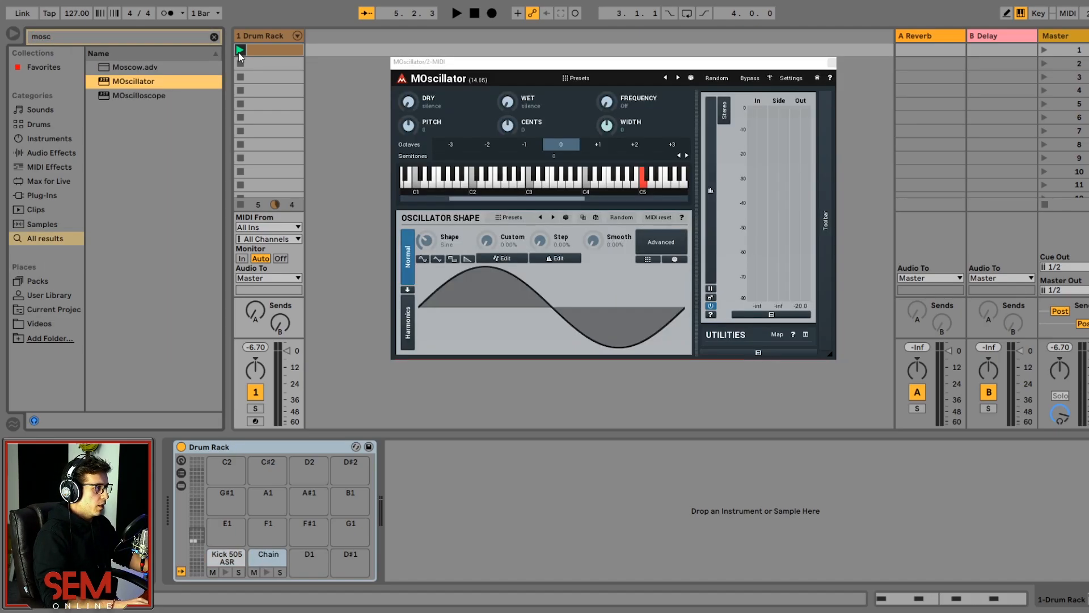
{"action": "left_click", "coordinate": [240, 50]}
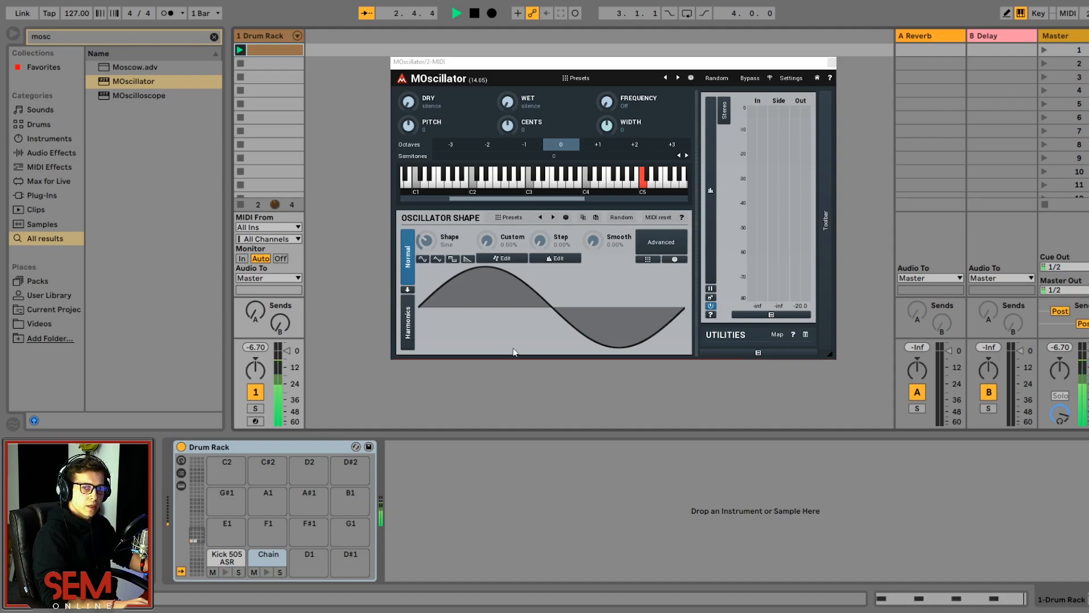
Set MOscillator's wet level to about -55 dB and its frequency to 51.17 Hz, and mute the Kick 505 pad
{"action": "left_click_drag", "start_coordinate": [507, 108], "coordinate": [507, 103]}
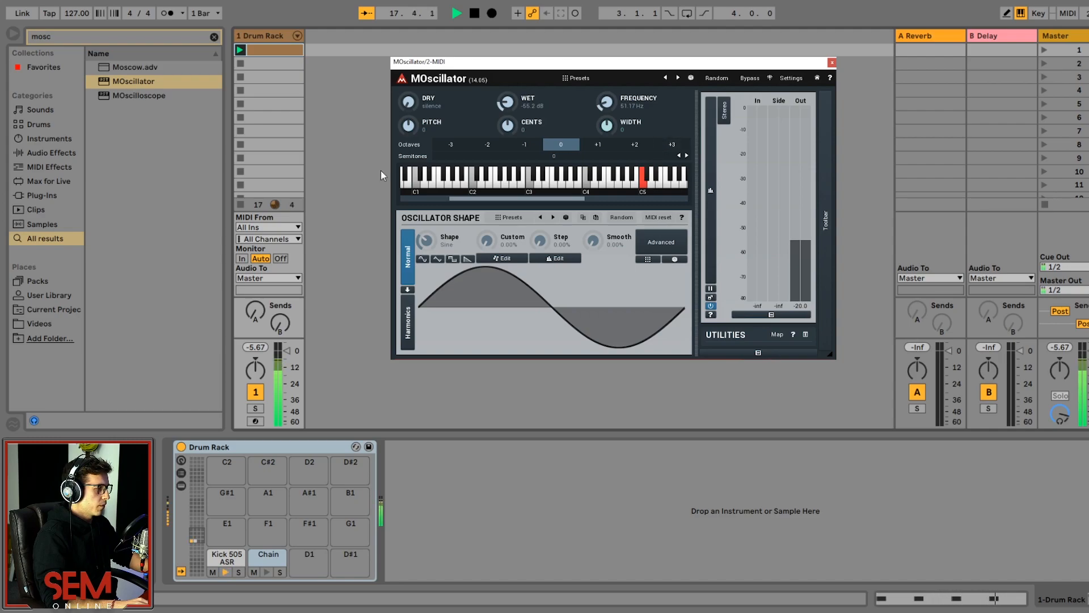
{"action": "left_click", "coordinate": [213, 572]}
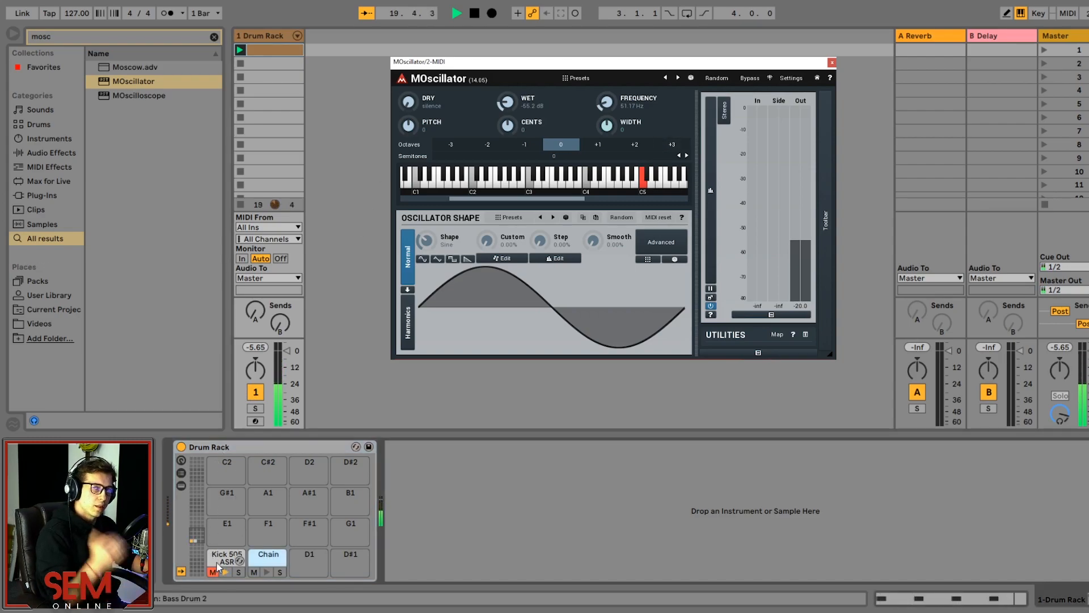
Search for "gate" and add the Gate effect after MOscillator in the C#1 pad's device chain
{"action": "left_click", "coordinate": [214, 38]}
{"action": "type", "text": "gate"}
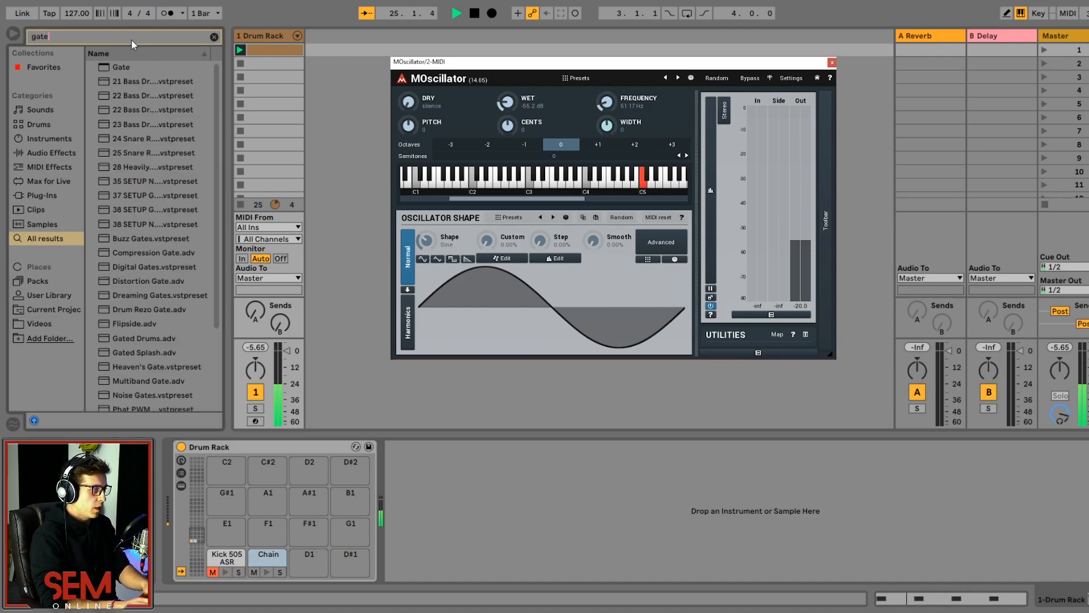
{"action": "left_click", "coordinate": [117, 68]}
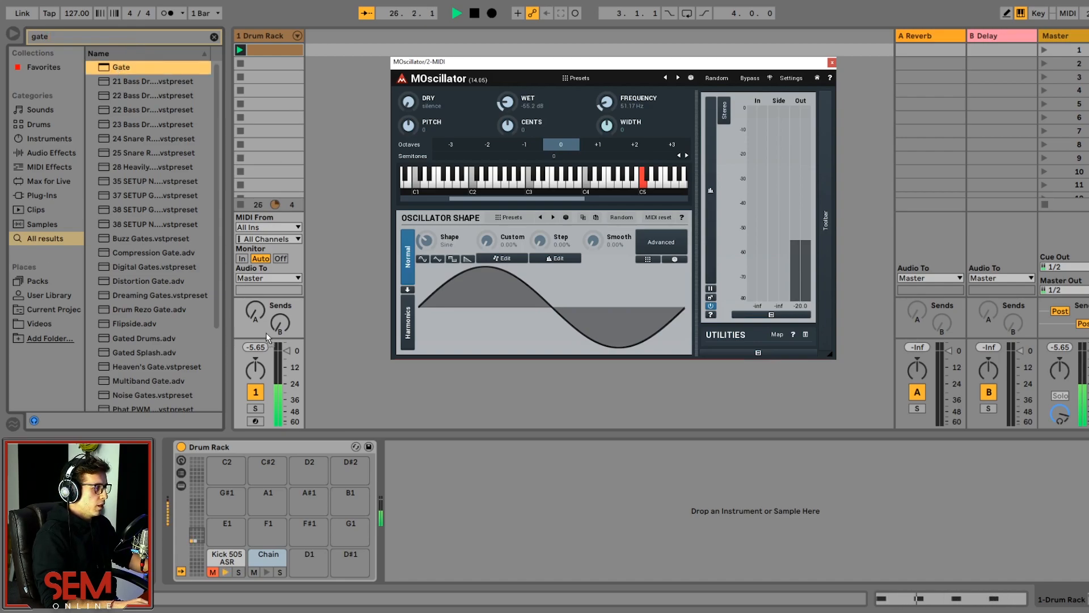
{"action": "double_click", "coordinate": [269, 556]}
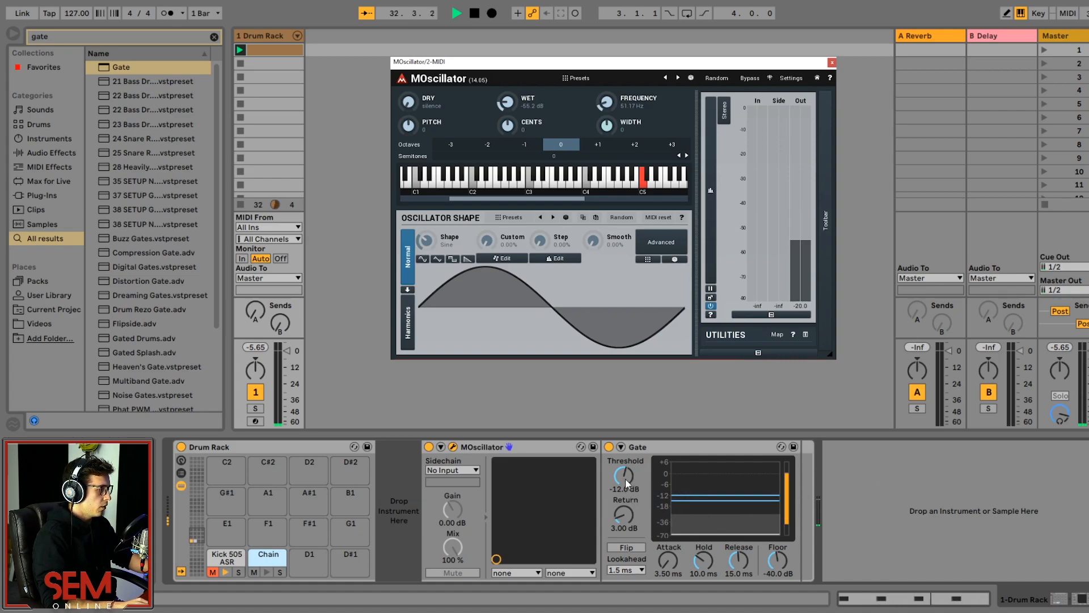
Set the Gate's floor to -inf dB and its threshold to 6.00 dB
{"action": "left_click_drag", "start_coordinate": [626, 482], "coordinate": [626, 472]}
{"action": "left_click_drag", "start_coordinate": [778, 561], "coordinate": [777, 579]}
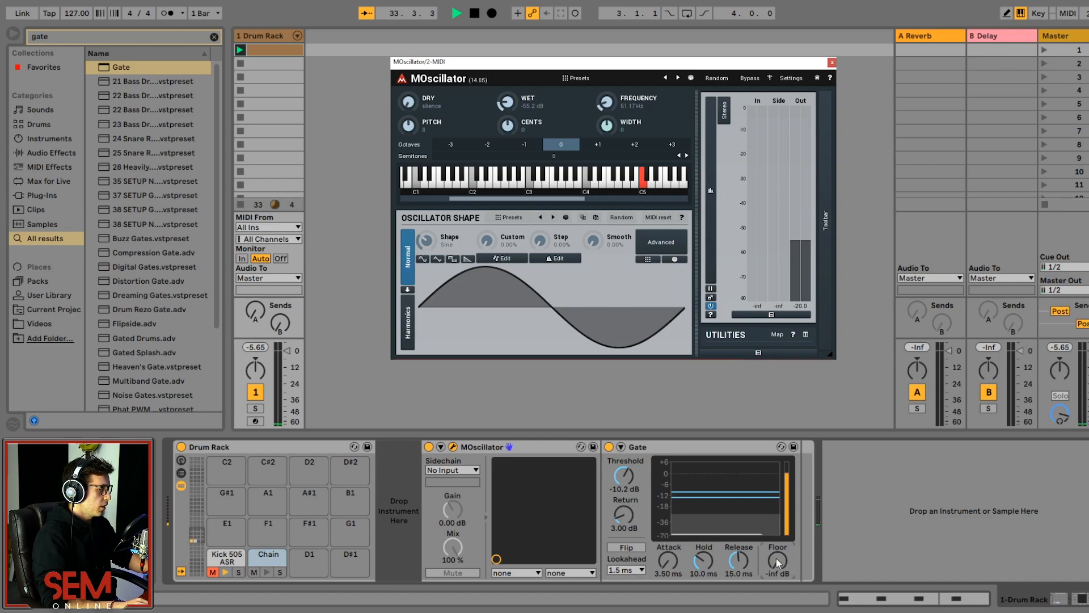
{"action": "left_click_drag", "start_coordinate": [635, 485], "coordinate": [635, 394]}
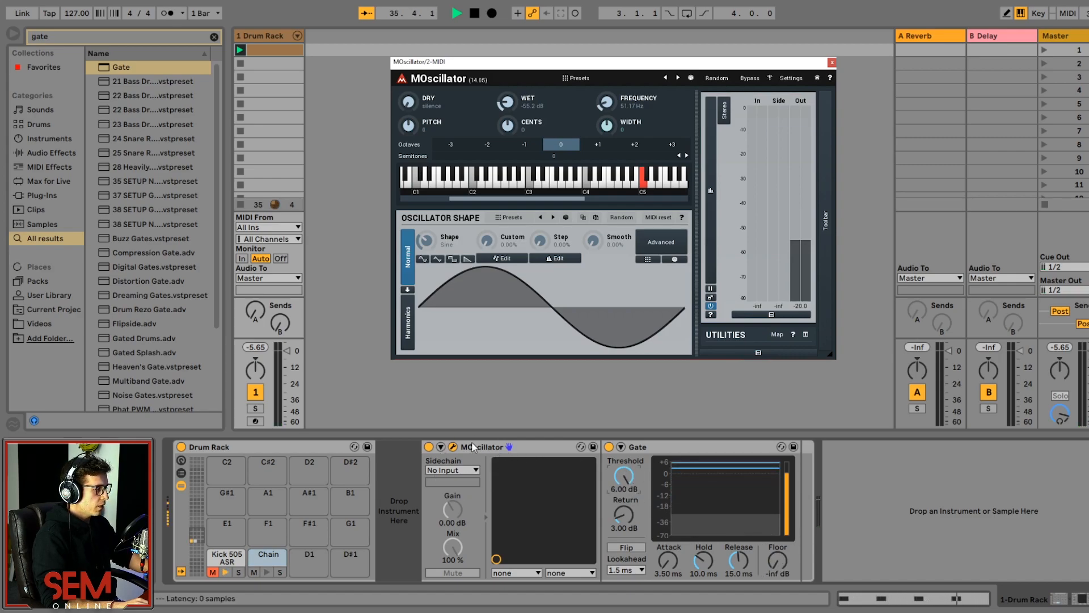
Enable the Gate's sidechain with a Pre FX input from 1-Drum Rack, and briefly audition the sidechain signal
{"action": "left_click", "coordinate": [621, 447]}
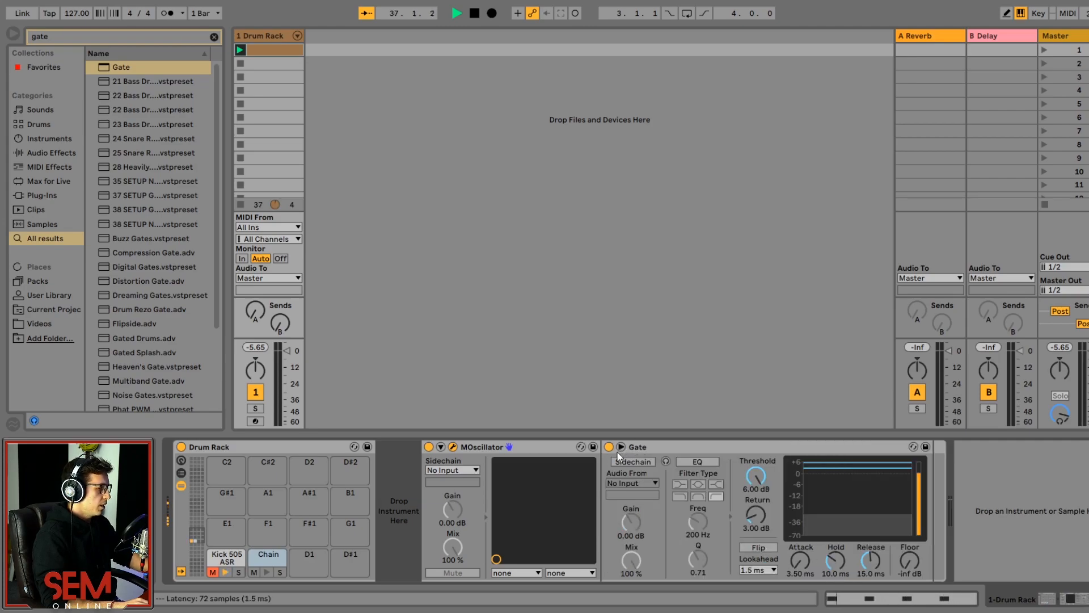
{"action": "left_click", "coordinate": [630, 461]}
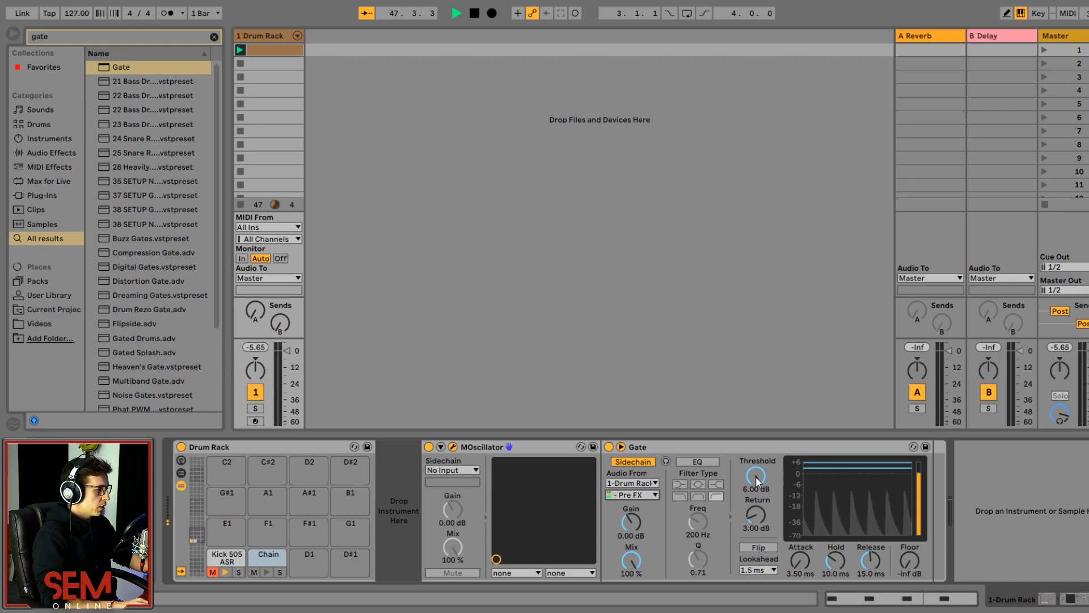
{"action": "left_click", "coordinate": [666, 461]}
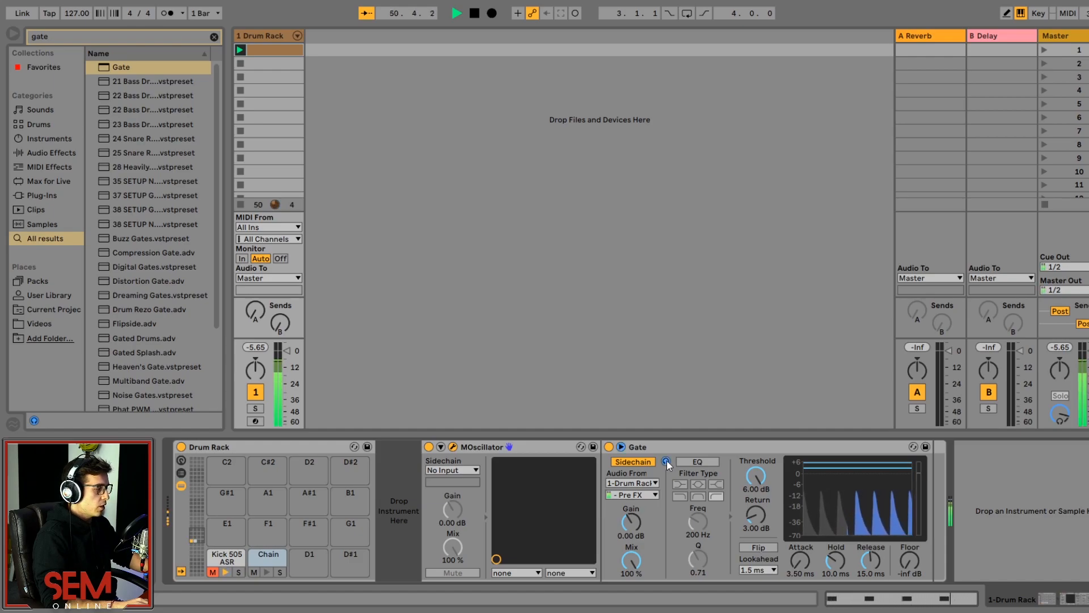
{"action": "left_click", "coordinate": [666, 461]}
Set the Gate's threshold to -22.8 dB, attack to 5.97 ms, hold to 23.0 ms and release to 105 ms
{"action": "left_click_drag", "start_coordinate": [757, 475], "coordinate": [757, 540]}
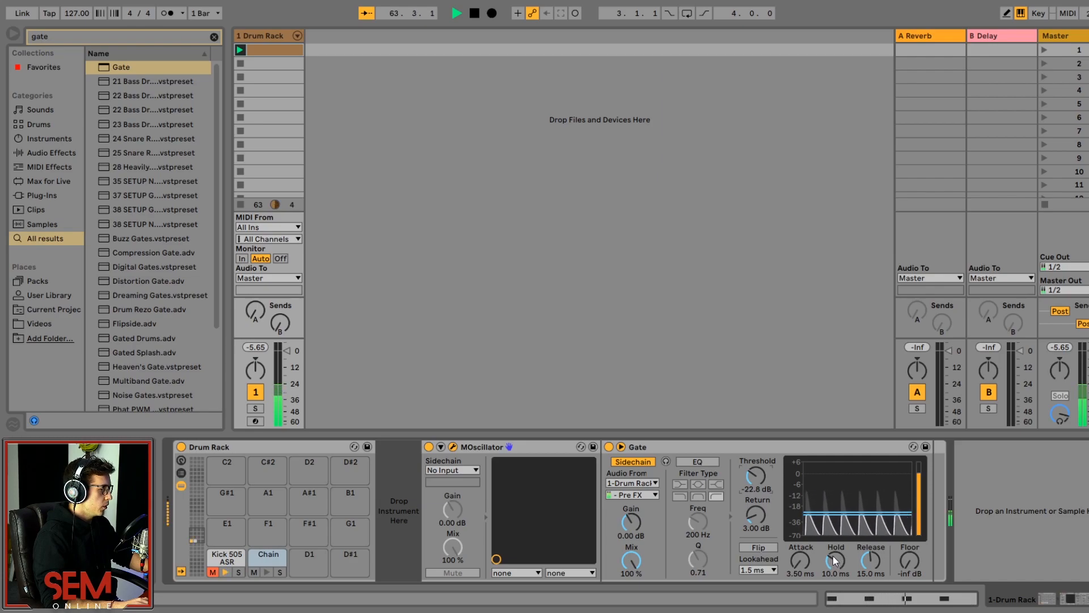
{"action": "left_click_drag", "start_coordinate": [802, 556], "coordinate": [802, 581]}
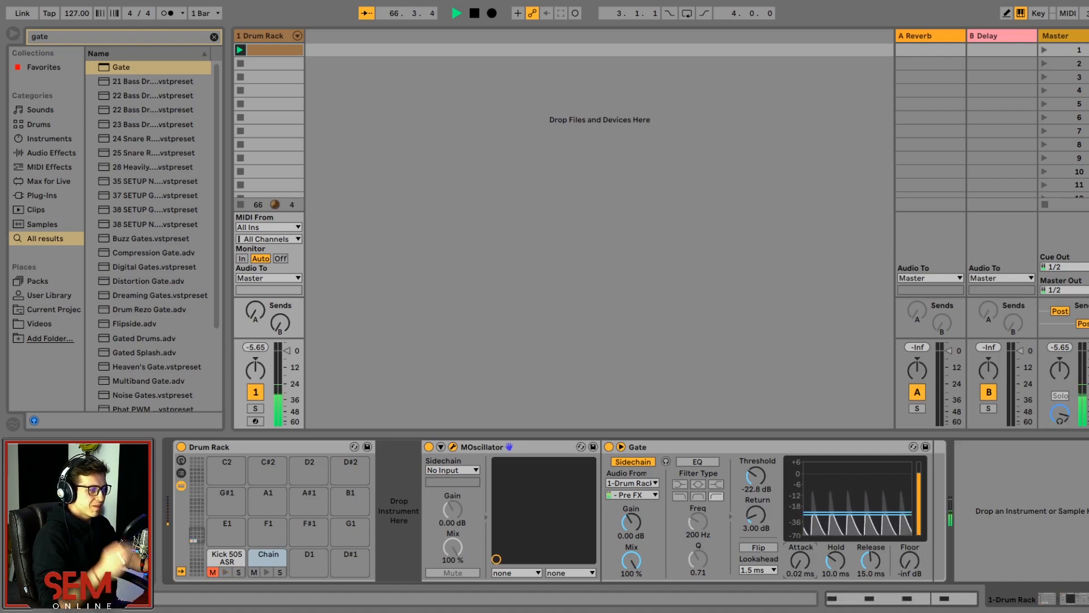
{"action": "left_click_drag", "start_coordinate": [802, 581], "coordinate": [862, 494]}
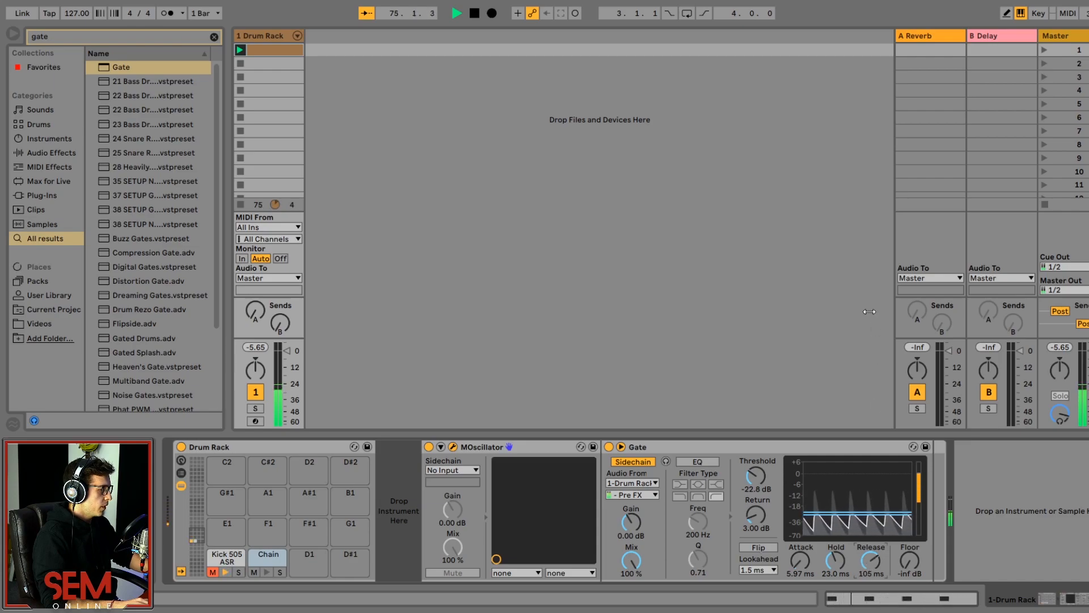
Unmute the Kick 505 pad and unfold the Drum Rack's chains in the mixer
{"action": "left_click", "coordinate": [212, 572]}
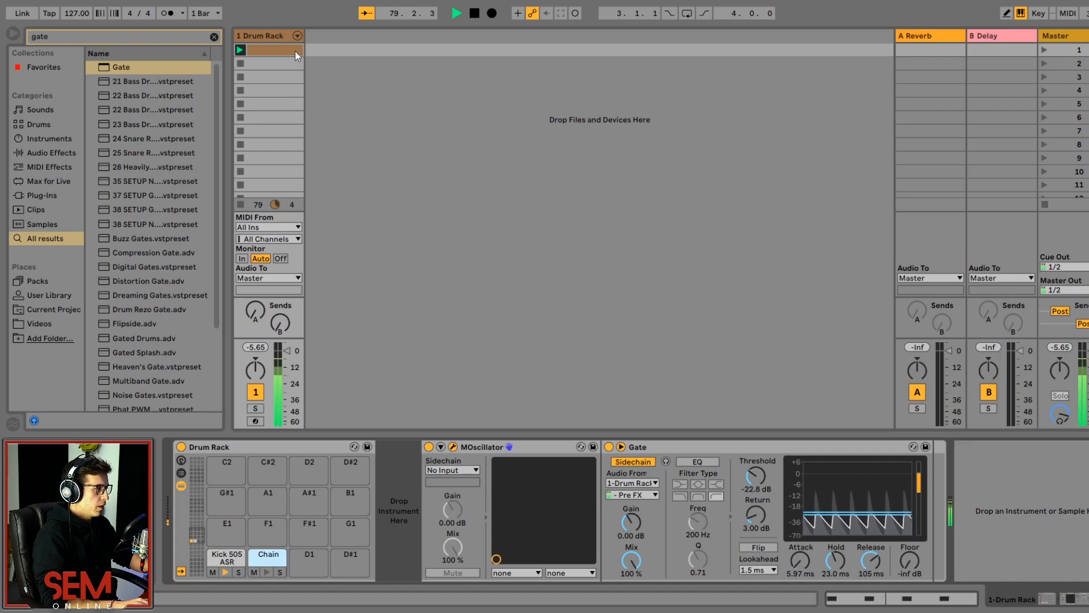
{"action": "left_click", "coordinate": [297, 36]}
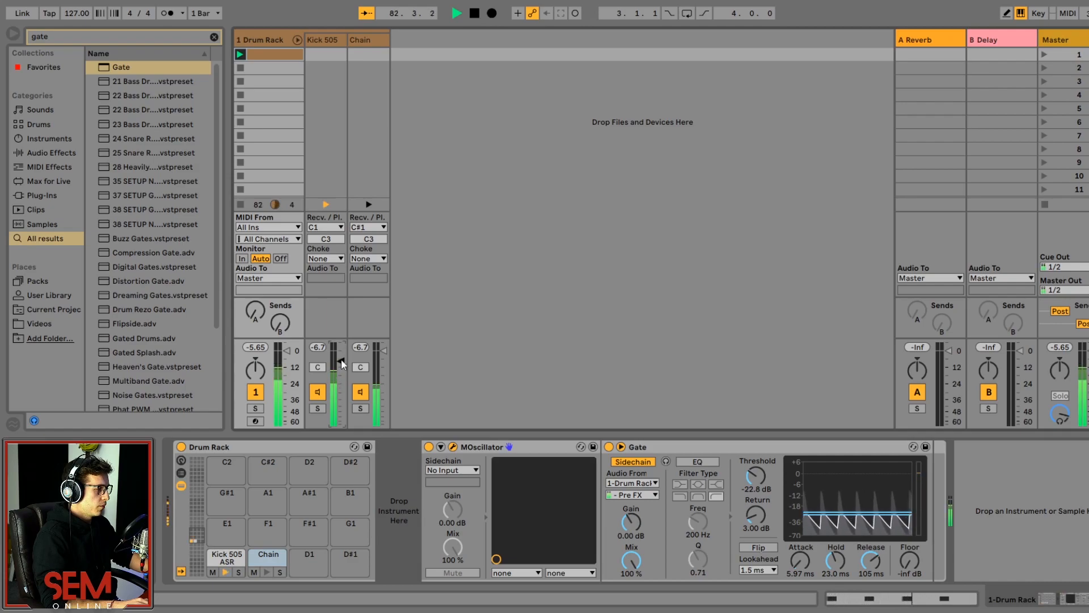
Set MOscillator's wet level to -49.6 dB and frequency to 52.61 Hz, and the Gate's hold to 1.34 ms and release to 357 ms
{"action": "key", "text": "ctrl+alt+p"}
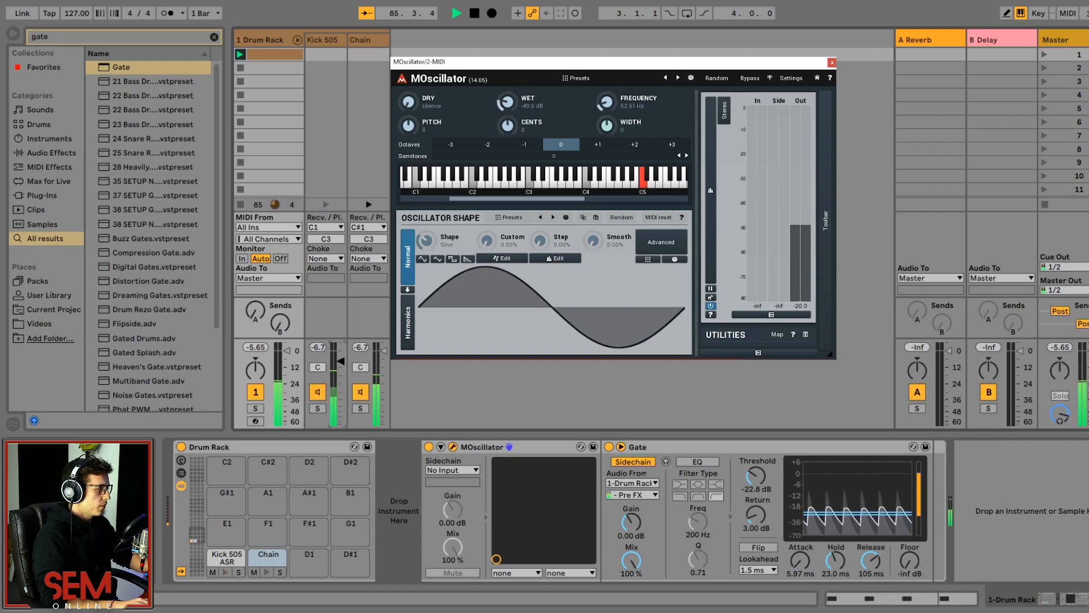
{"action": "key", "text": "ctrl+alt+p"}
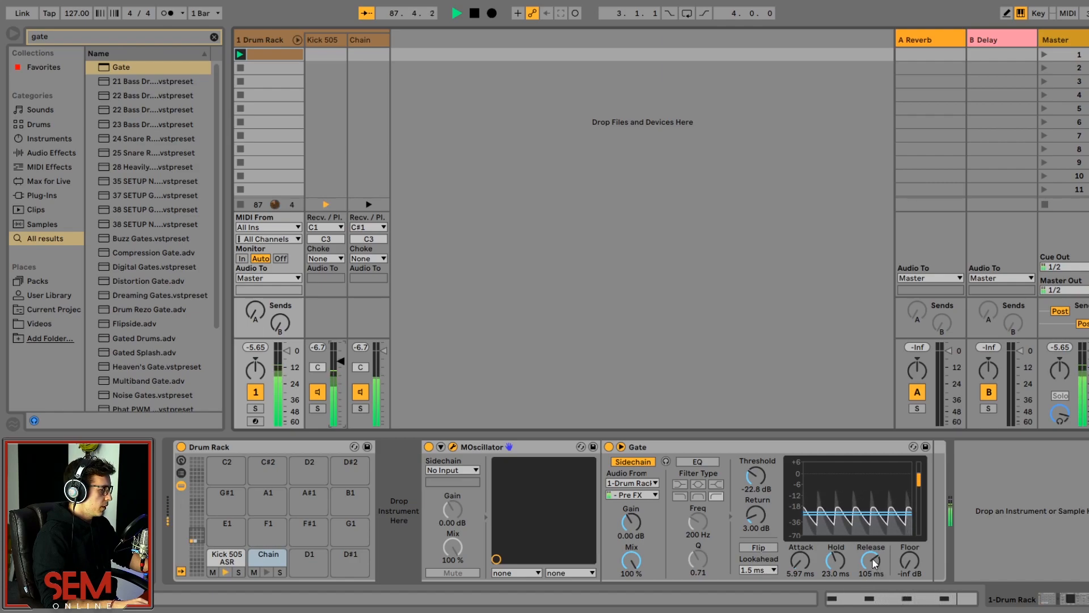
{"action": "left_click_drag", "start_coordinate": [874, 564], "coordinate": [874, 548]}
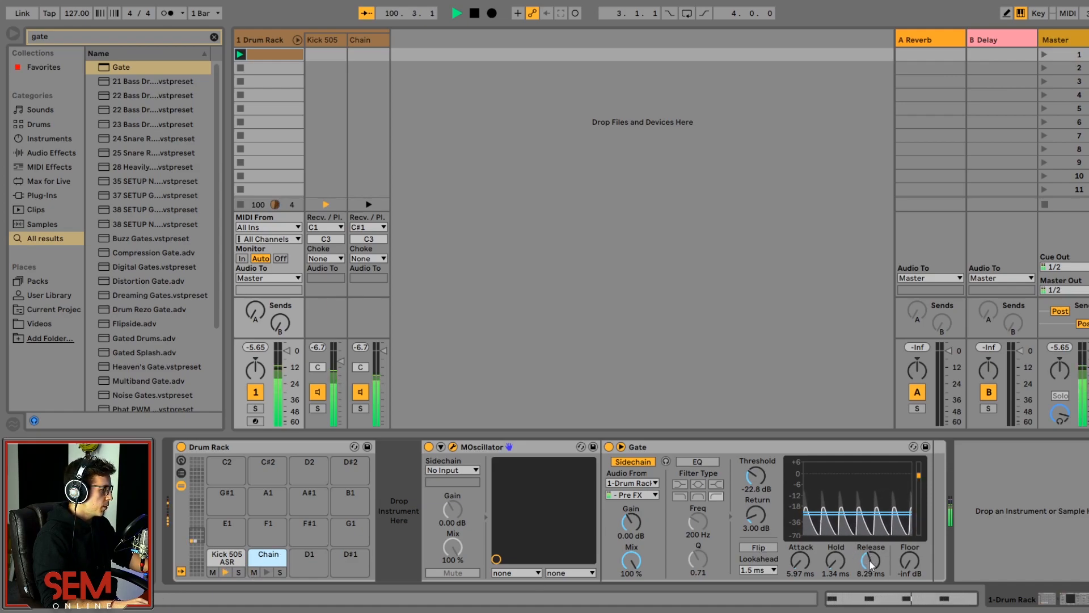
{"action": "left_click_drag", "start_coordinate": [871, 563], "coordinate": [871, 539]}
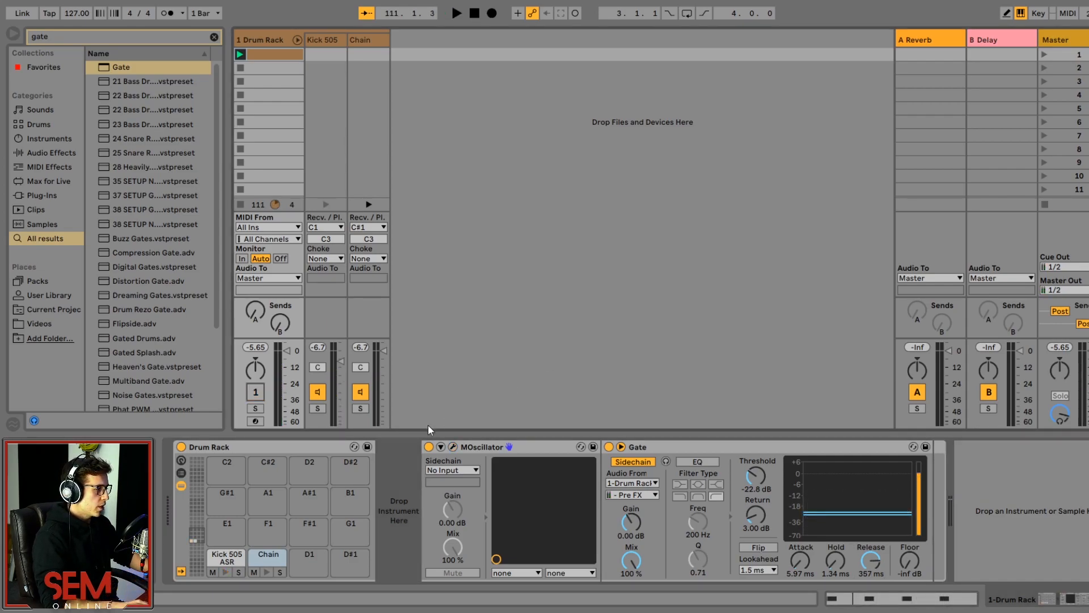
Open the Vox-1 set, launch the Vox 1 clip and activate the Vox track
{"action": "left_click", "coordinate": [325, 447]}
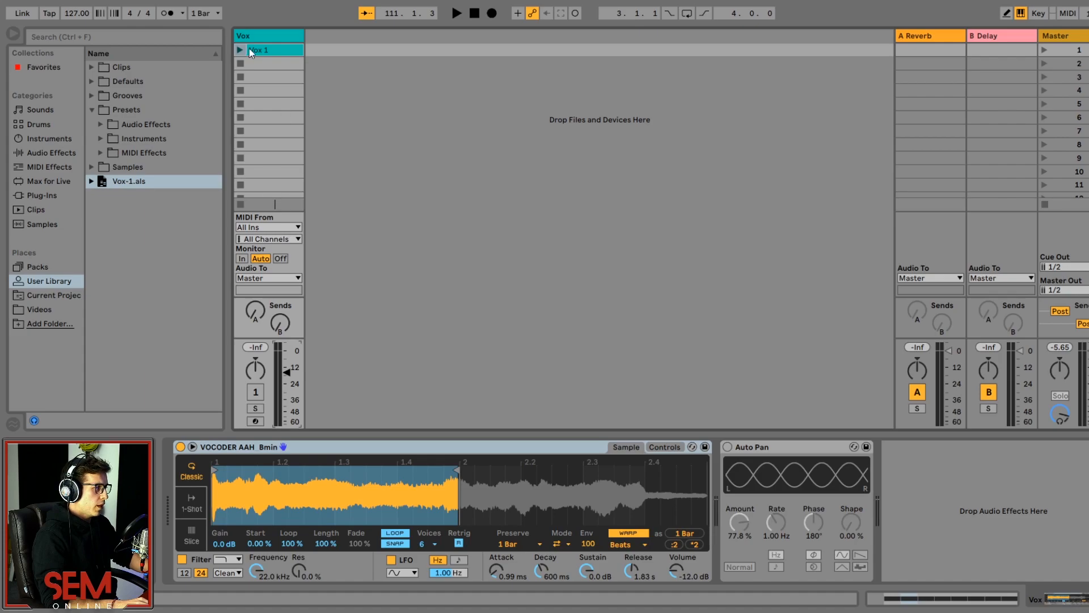
{"action": "left_click", "coordinate": [241, 50]}
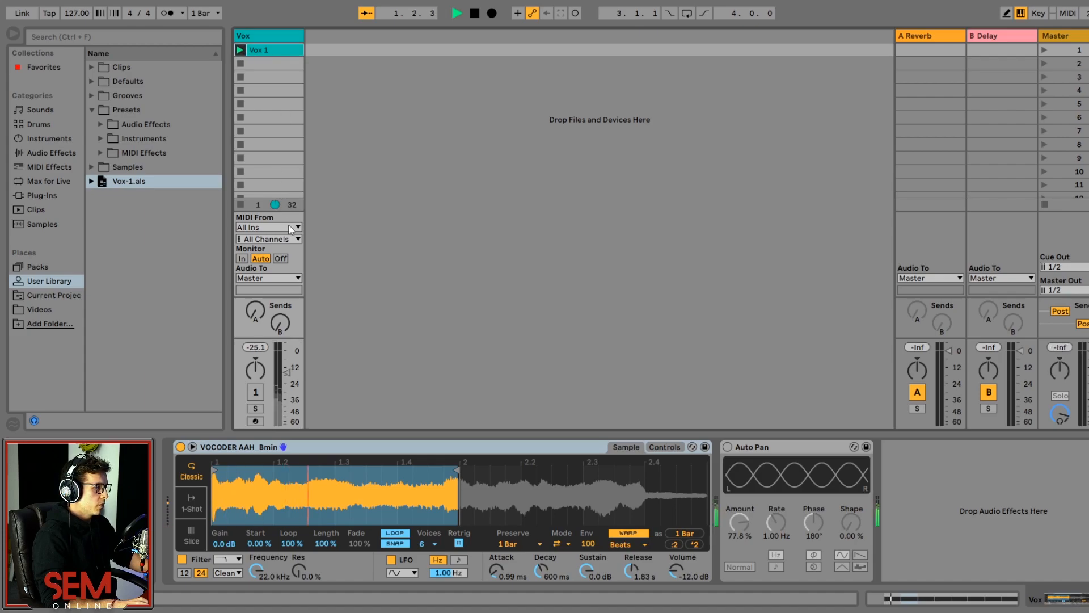
{"action": "left_click", "coordinate": [256, 391]}
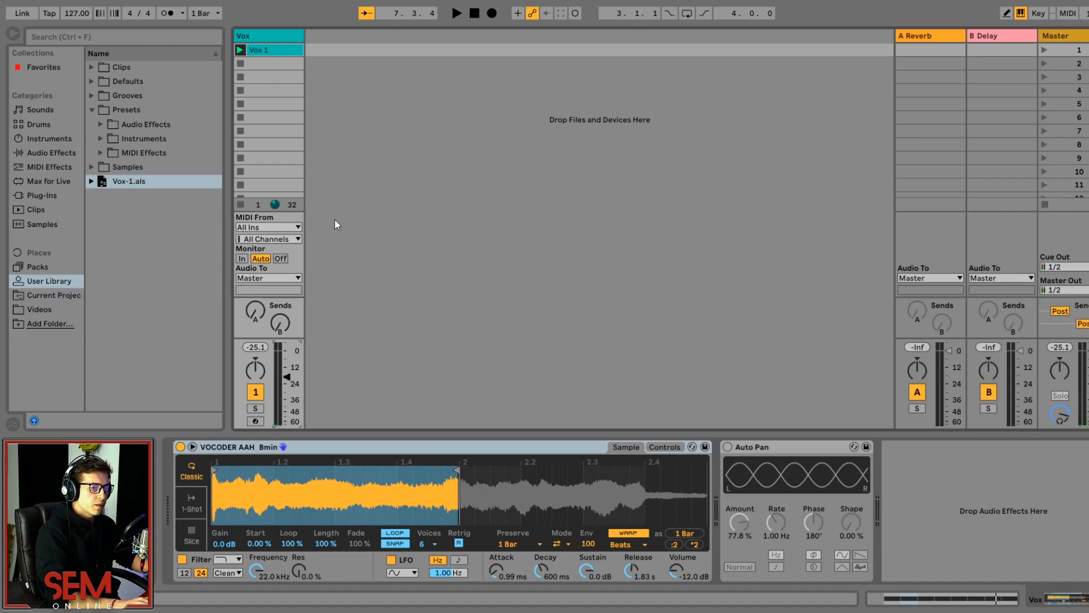
Inspect the MIDI notes of the Vox 1 clip and return to the Vox track's devices
{"action": "double_click", "coordinate": [265, 50]}
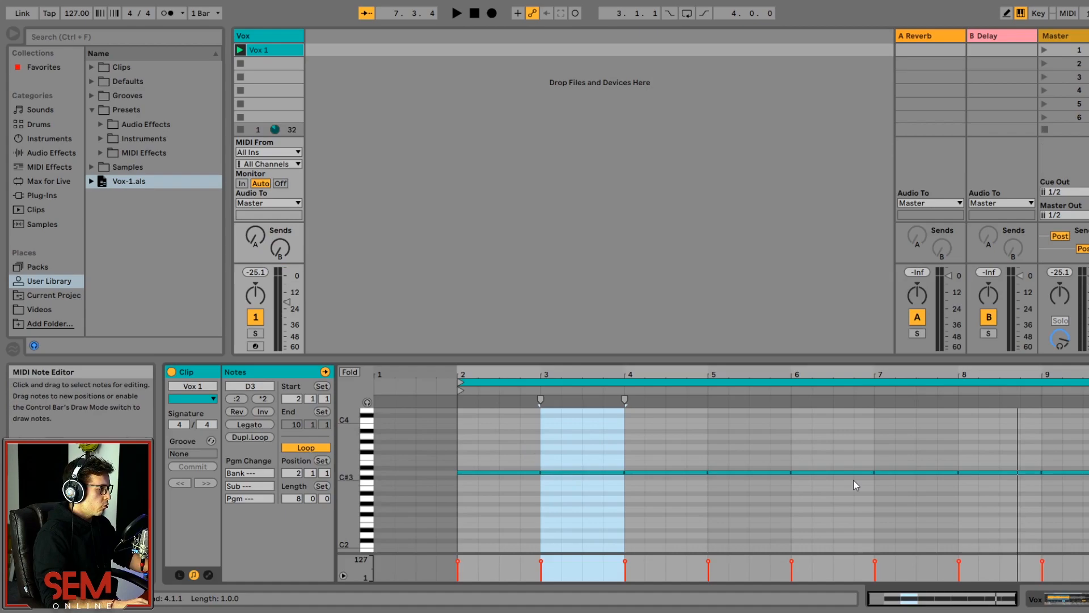
{"action": "left_click", "coordinate": [270, 33]}
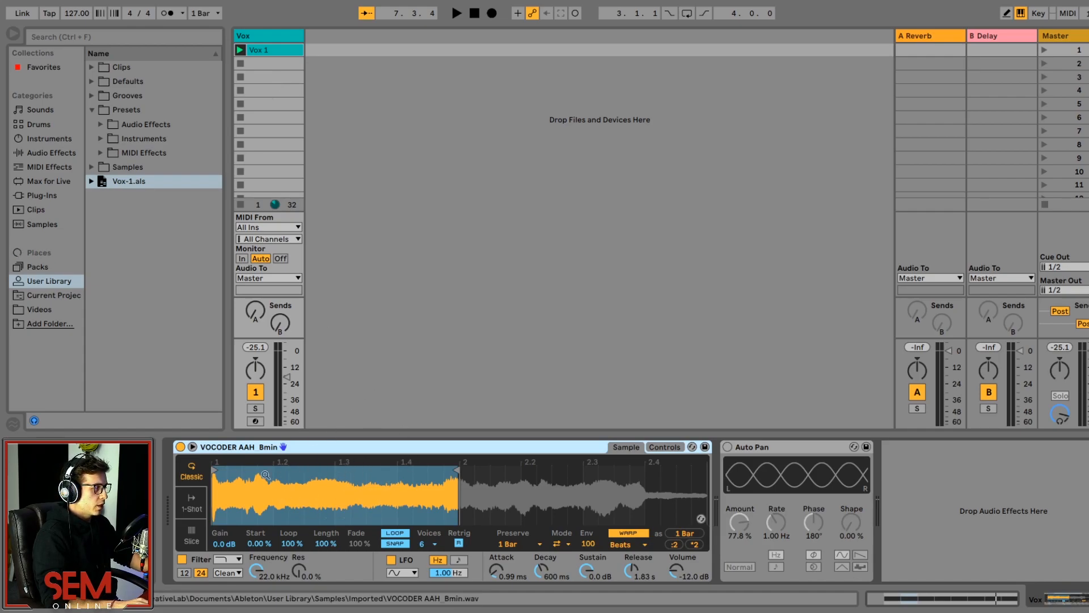
Search all library results for "gate" and add the Gate effect after Auto Pan on the Vox track
{"action": "left_click", "coordinate": [64, 36]}
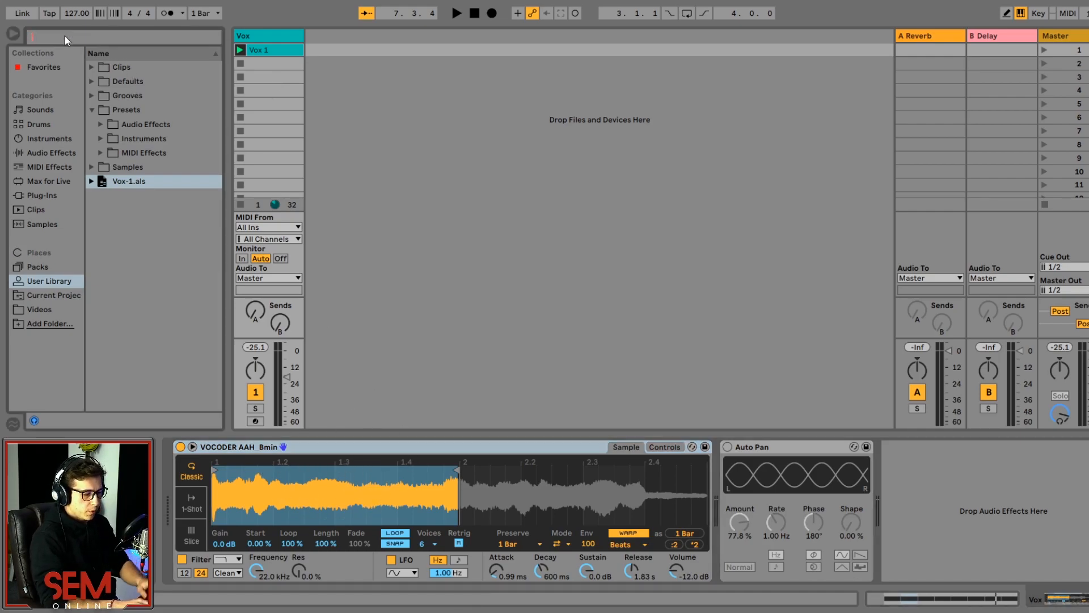
{"action": "type", "text": "gate"}
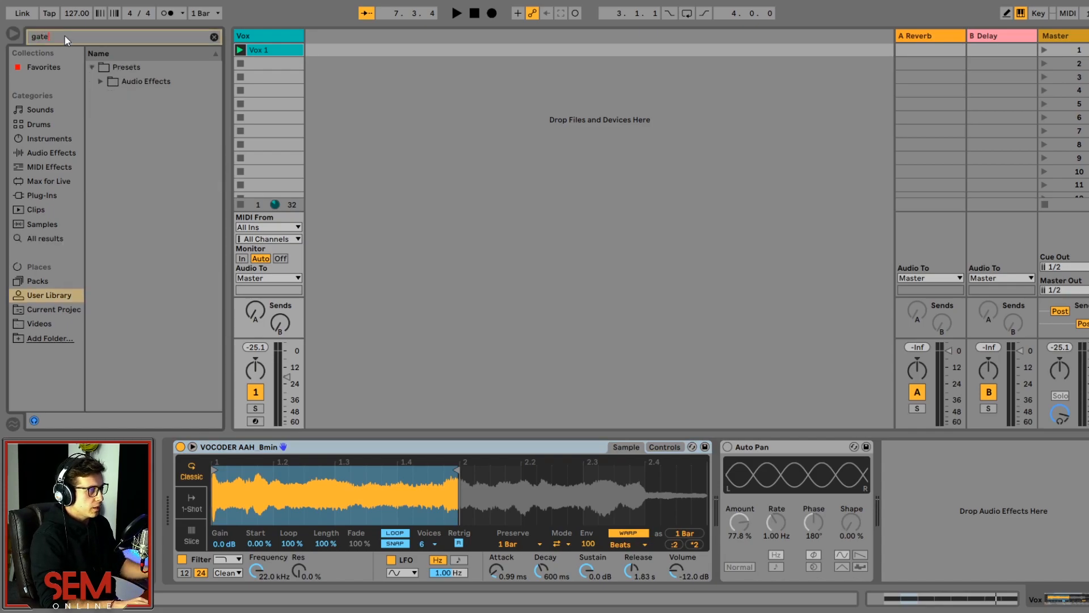
{"action": "left_click", "coordinate": [36, 237]}
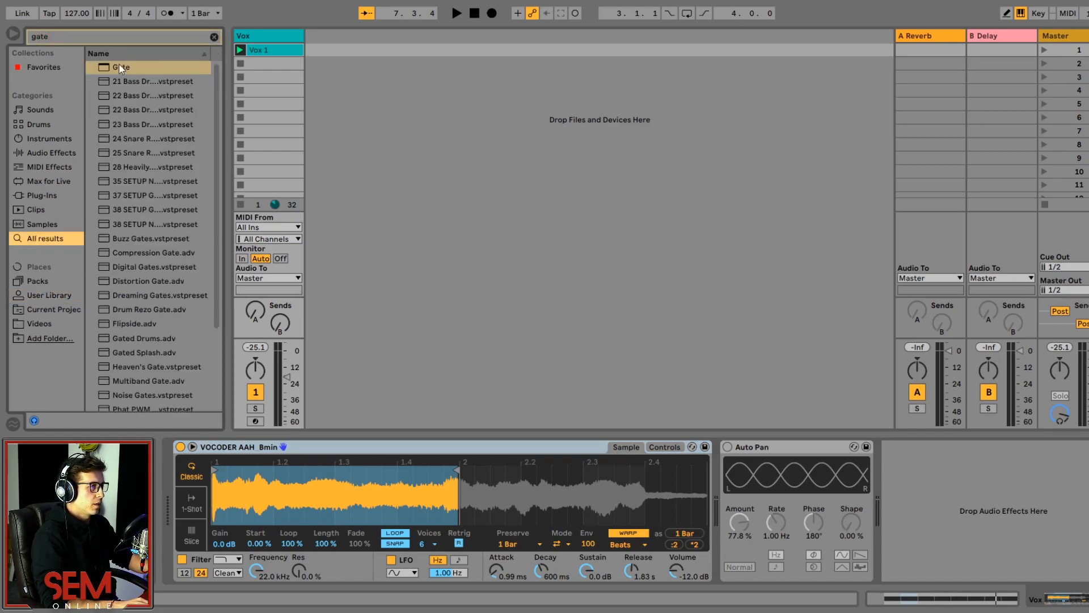
{"action": "left_click_drag", "start_coordinate": [735, 415], "coordinate": [862, 460]}
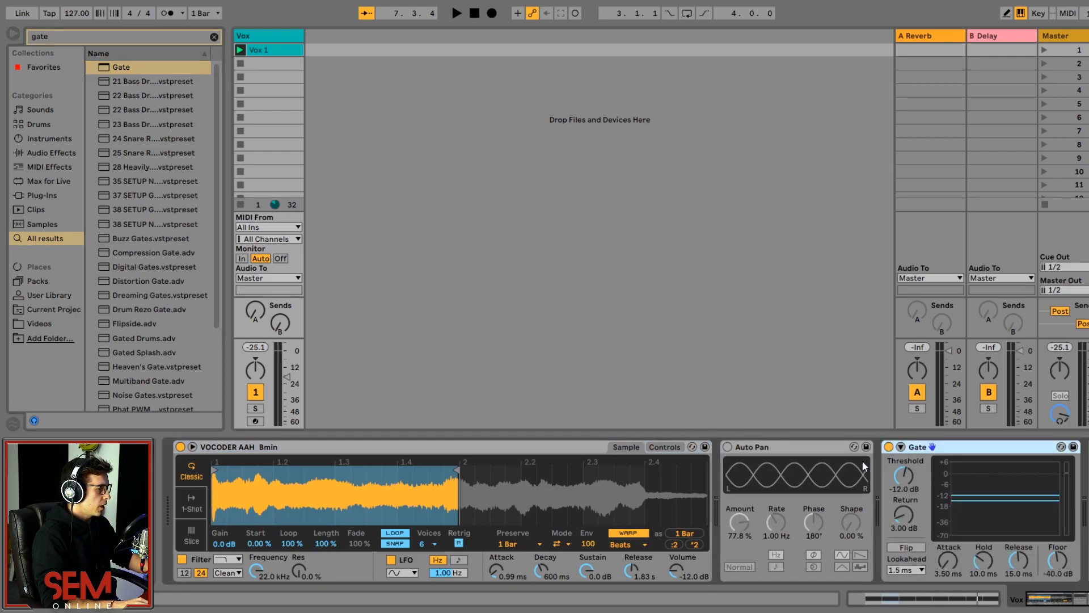
Enable the sidechain on the Vox track's Gate, start playback and set the Gate's floor to -inf dB
{"action": "left_click", "coordinate": [901, 447]}
{"action": "left_click", "coordinate": [900, 461]}
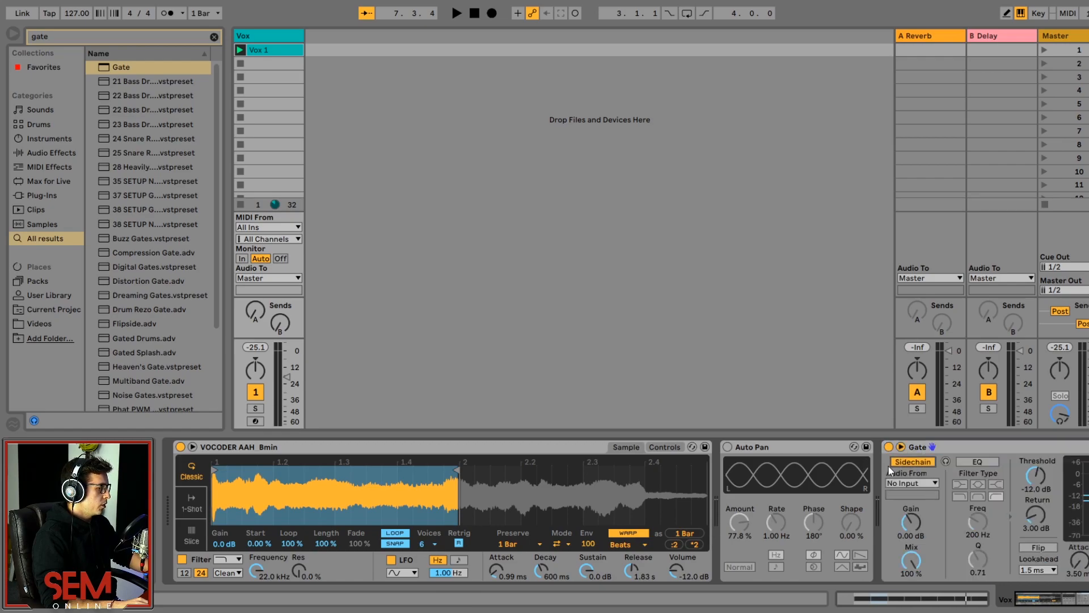
{"action": "key", "text": "space"}
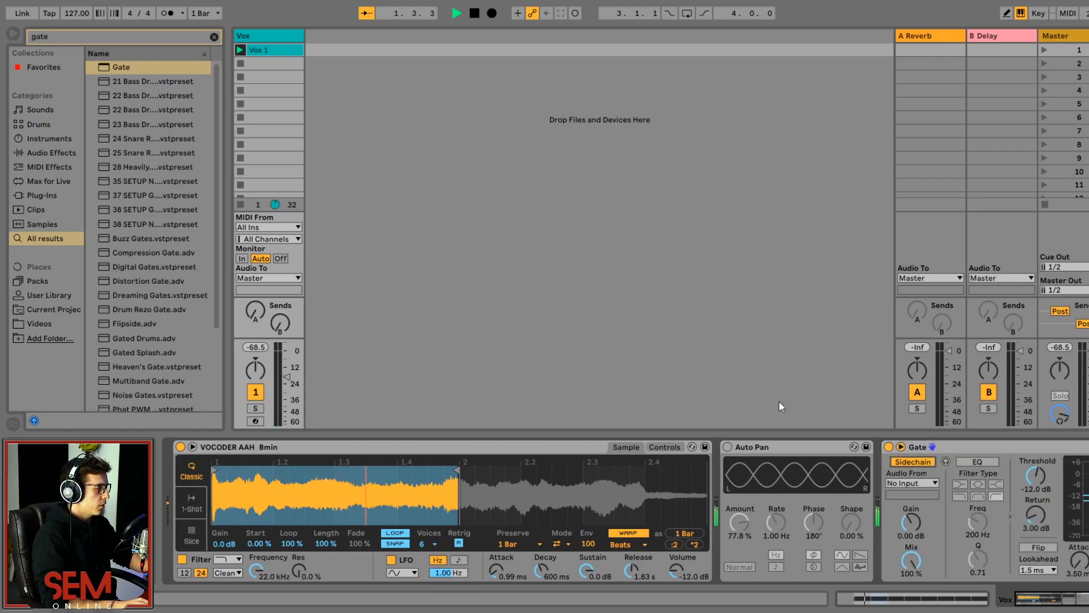
{"action": "left_click", "coordinate": [1069, 598]}
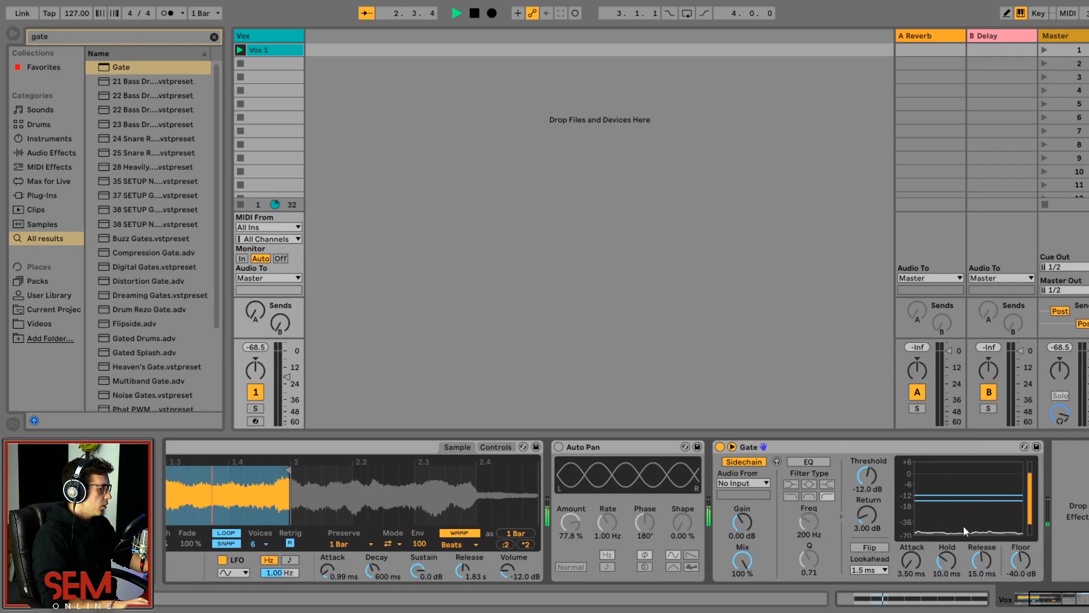
{"action": "left_click_drag", "start_coordinate": [1019, 559], "coordinate": [1019, 590]}
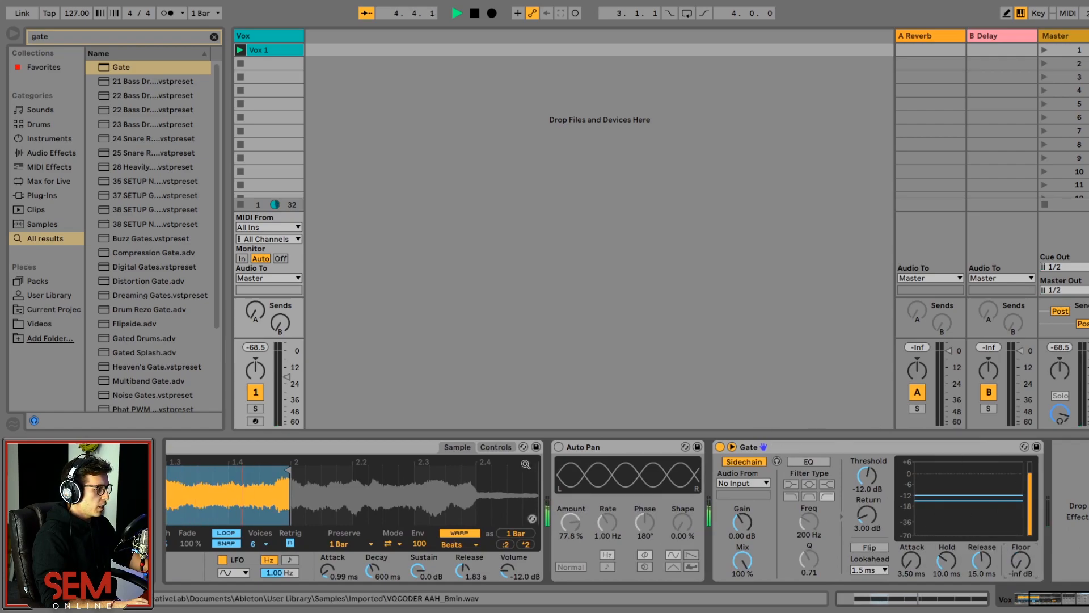
Add a Drum Rack on a new MIDI track, search the samples for "hihat" and load Hihat 808 Close.wav onto pad C1
{"action": "key", "text": "space"}
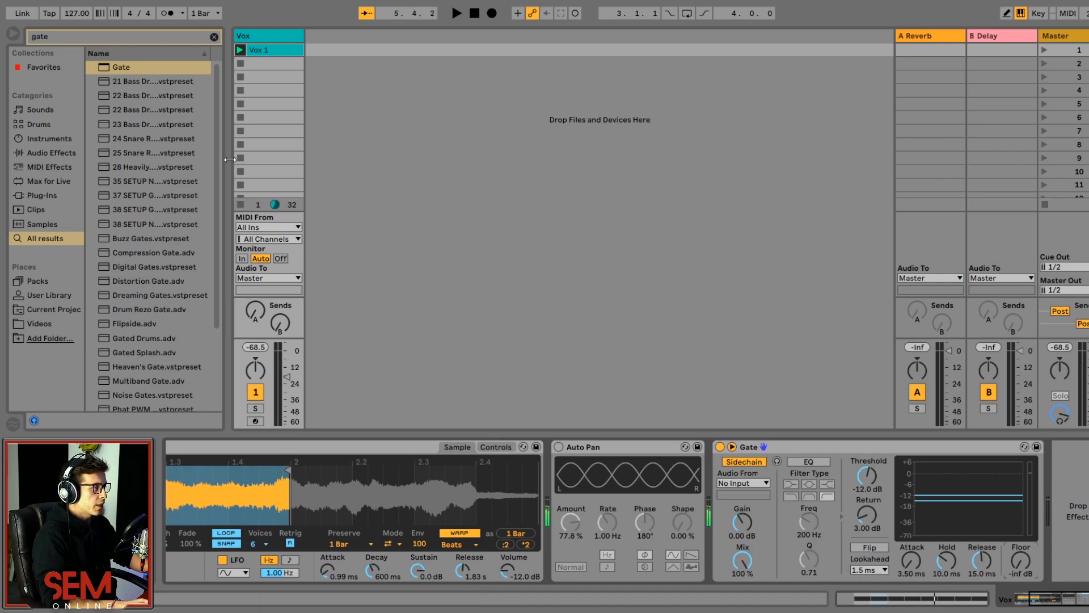
{"action": "key", "text": "ctrl+f"}
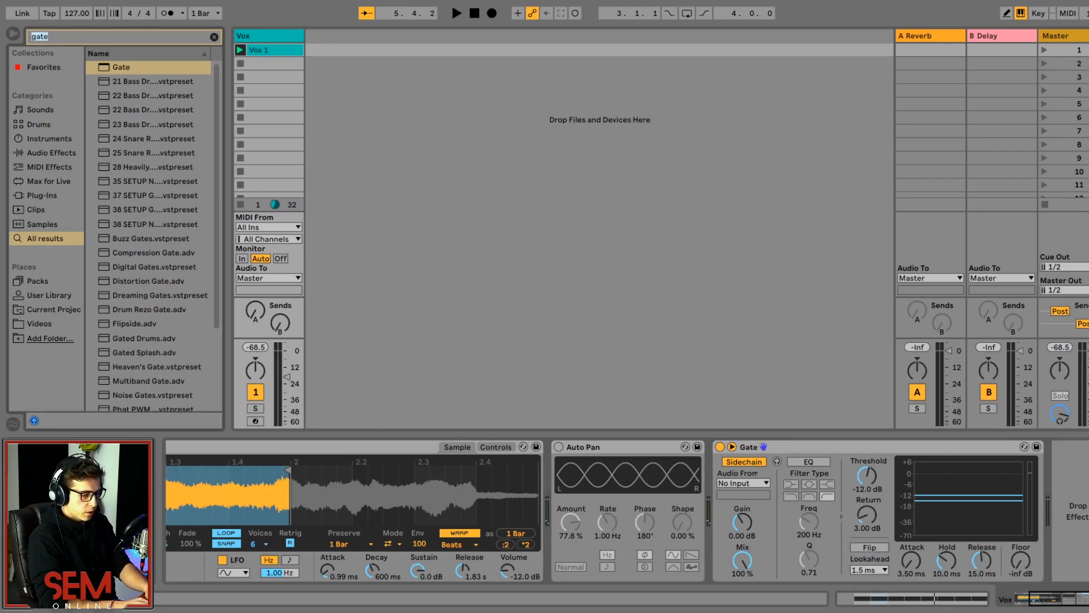
{"action": "key", "text": "BackSpace"}
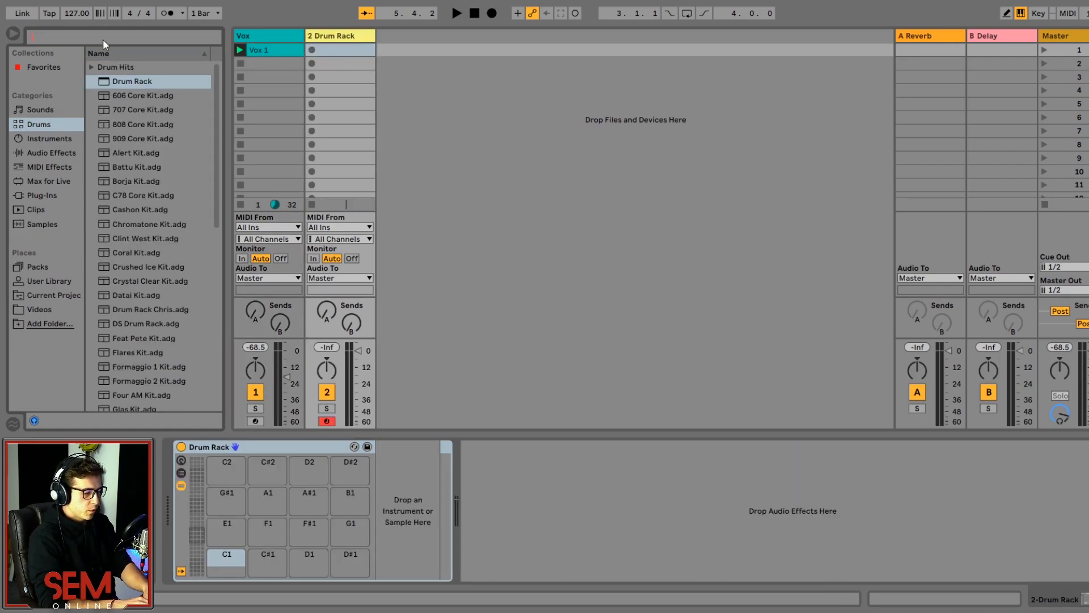
{"action": "type", "text": "hihat"}
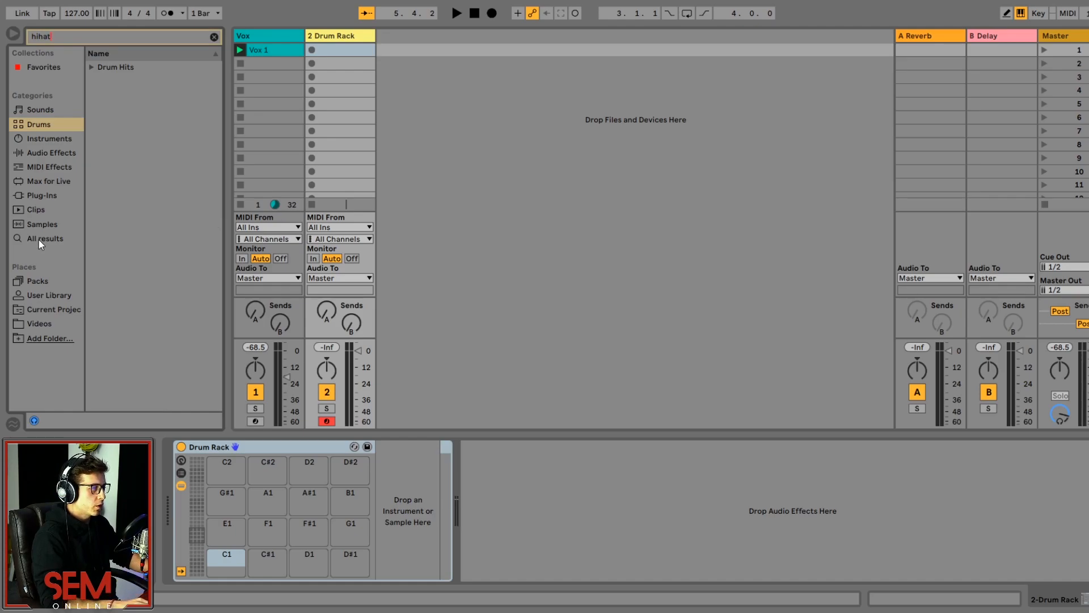
{"action": "left_click", "coordinate": [42, 224]}
{"action": "left_click", "coordinate": [136, 195]}
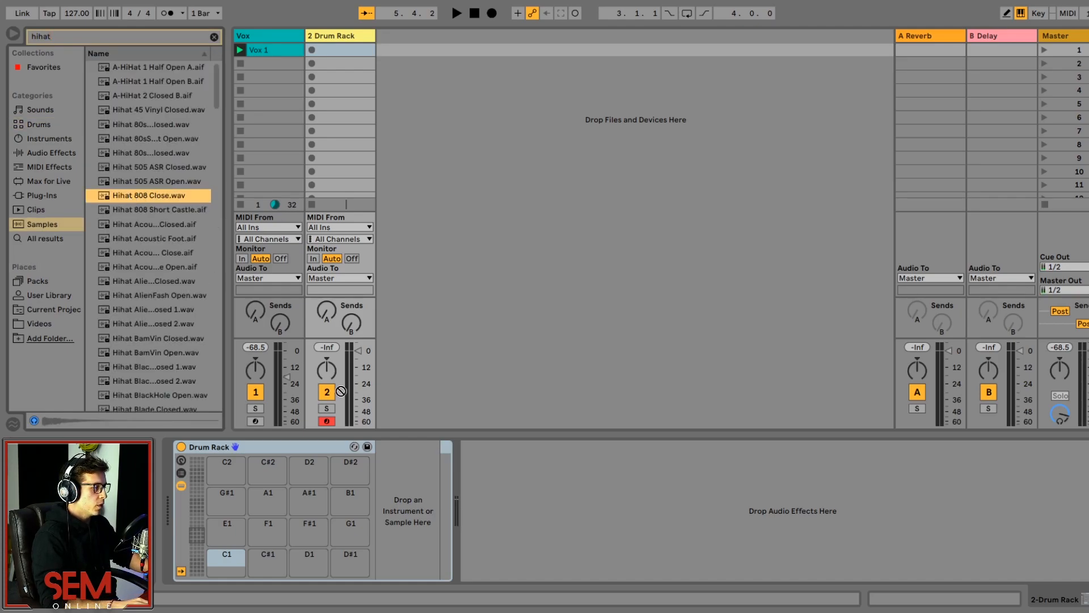
{"action": "left_click_drag", "start_coordinate": [235, 564], "coordinate": [235, 565]}
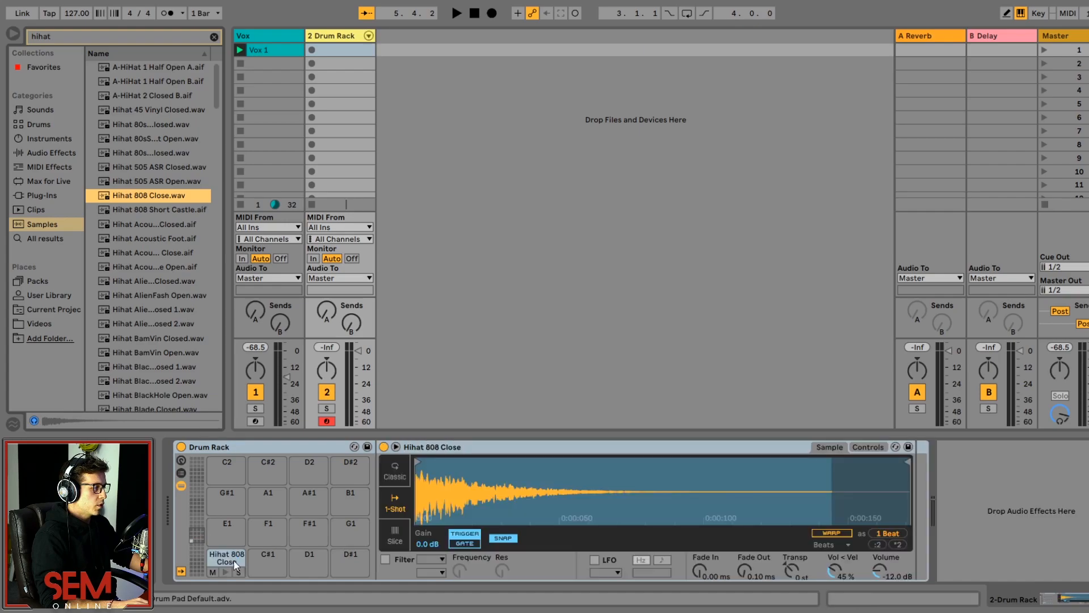
Create a one-bar MIDI clip on the Drum Rack track with a hi-hat on every beat and audition it
{"action": "key", "text": "ctrl+shift+m"}
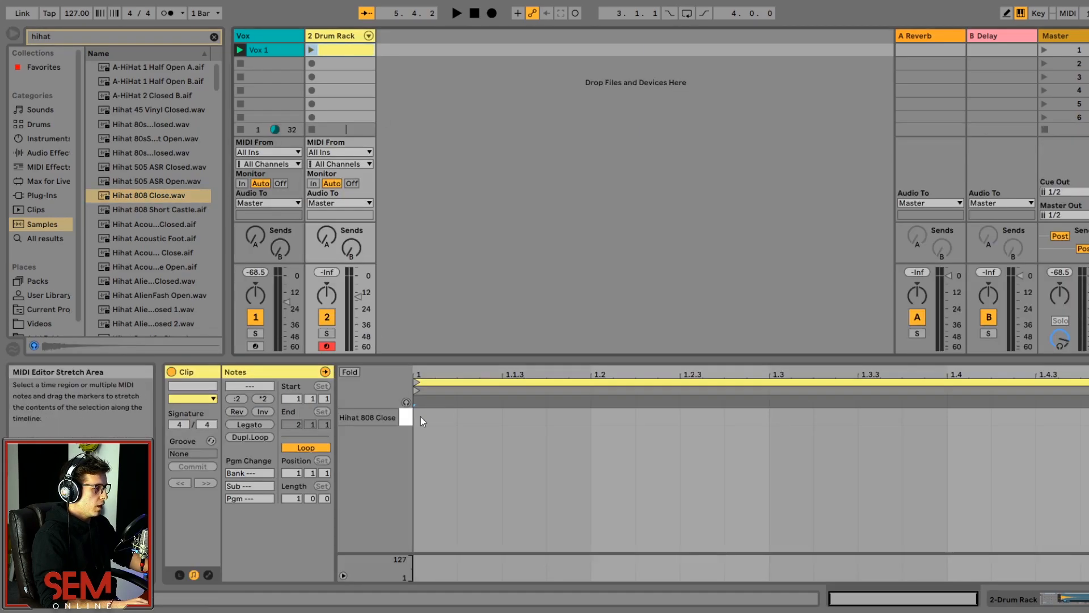
{"action": "double_click", "coordinate": [425, 418]}
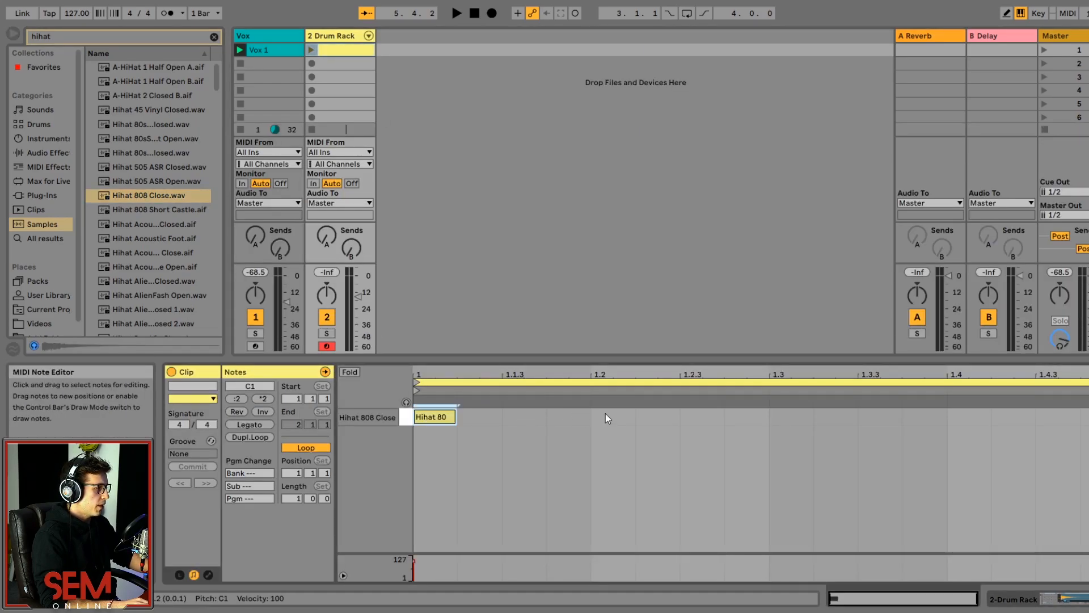
{"action": "left_click", "coordinate": [311, 50]}
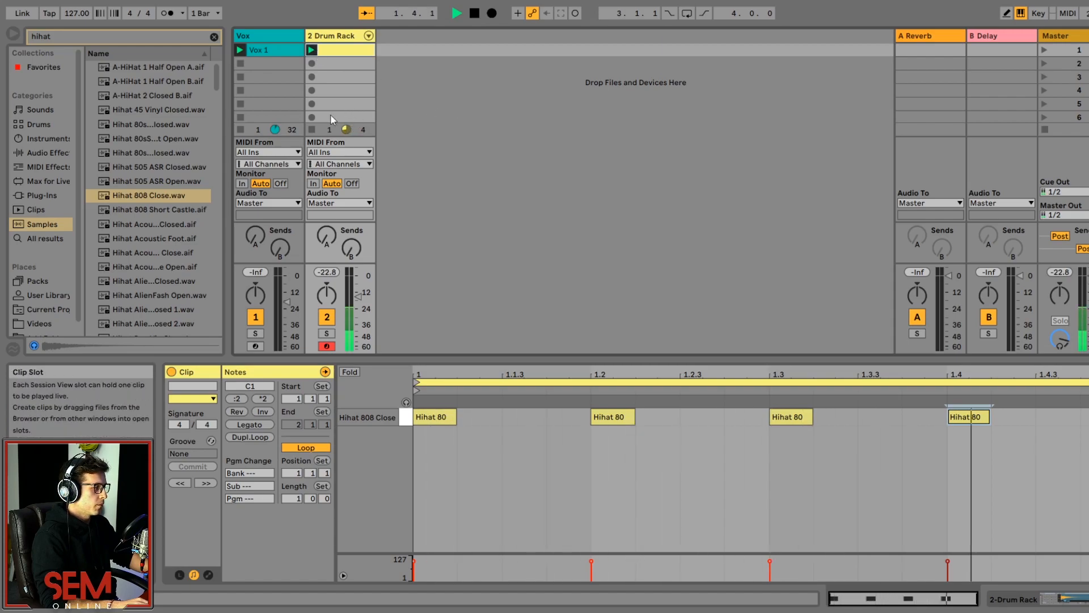
{"action": "key", "text": "space"}
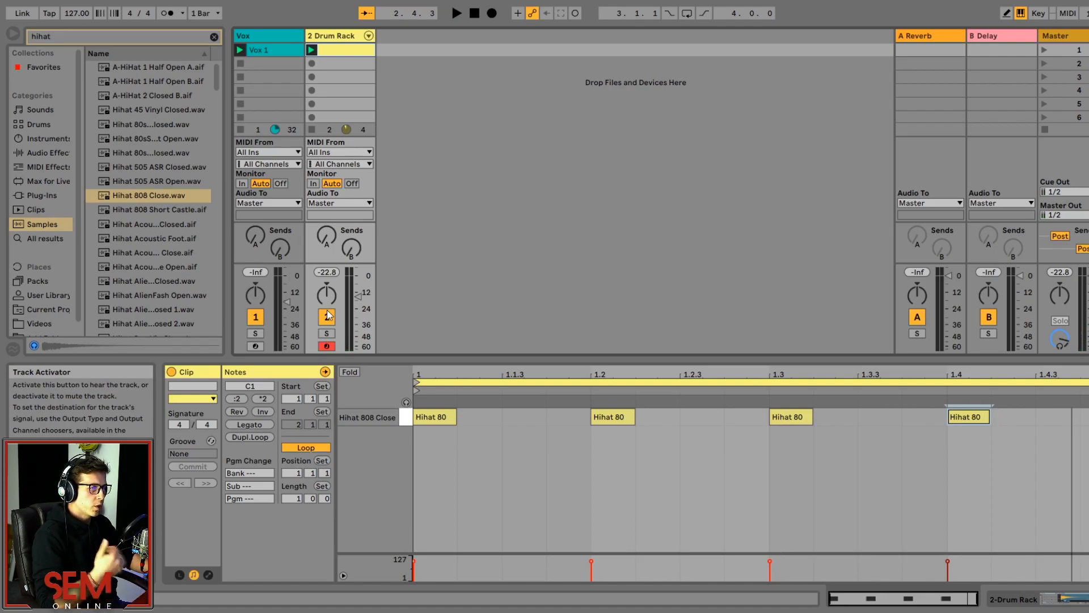
Deactivate the Drum Rack track and set the Vox Gate's sidechain source to 2-Drum Rack, Pre FX
{"action": "left_click", "coordinate": [273, 36]}
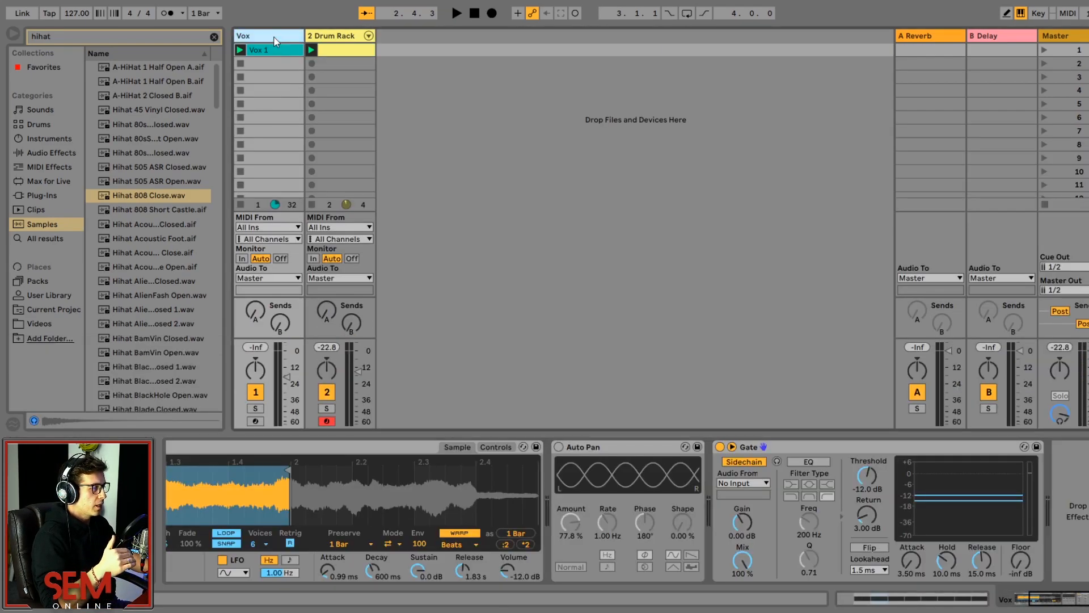
{"action": "left_click", "coordinate": [334, 37]}
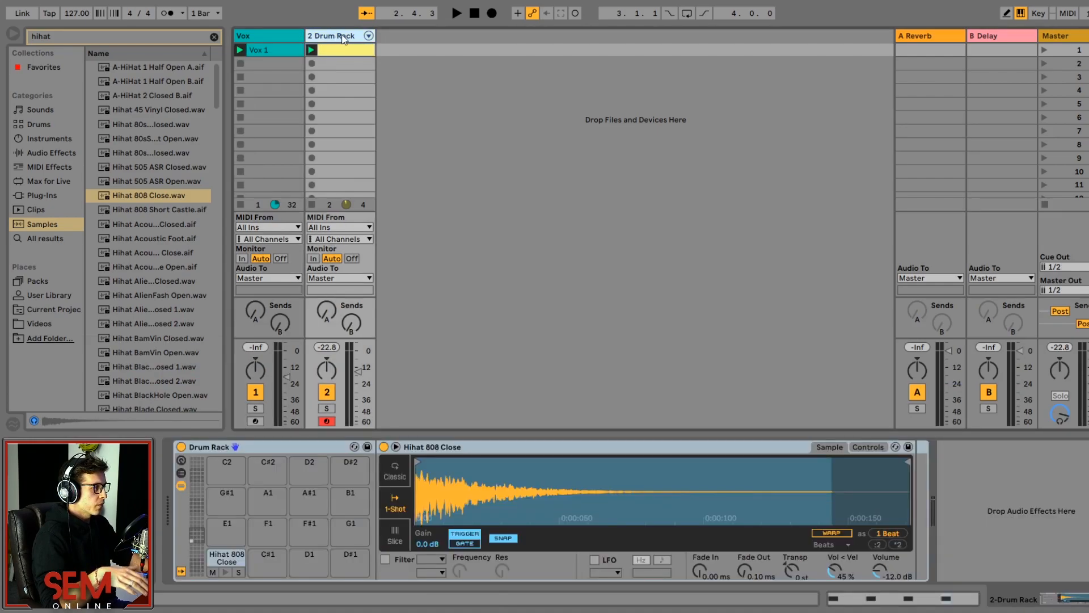
{"action": "left_click", "coordinate": [327, 393]}
{"action": "left_click", "coordinate": [257, 36]}
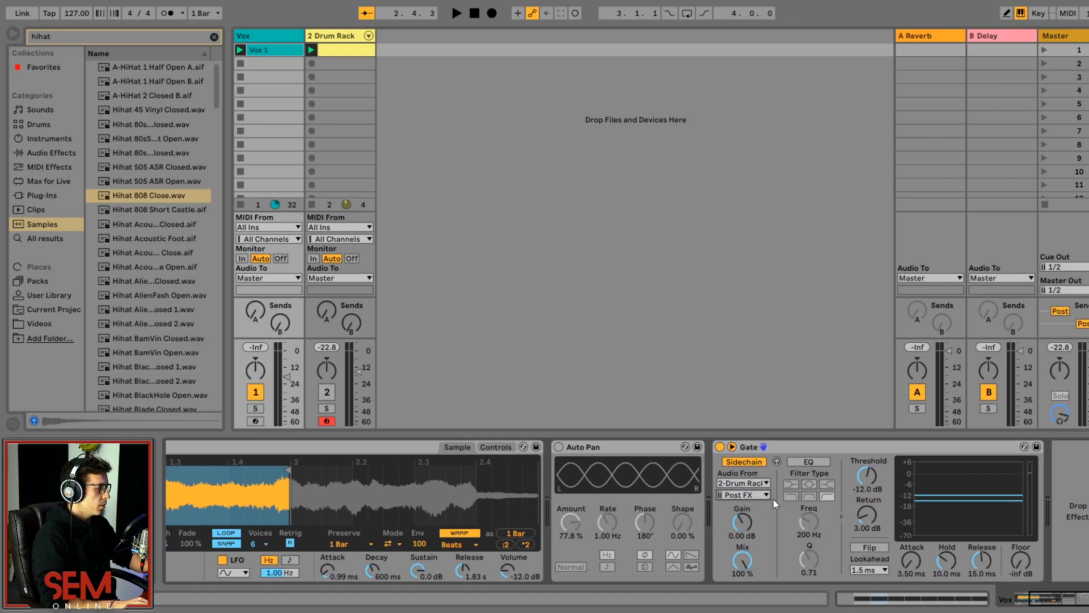
{"action": "left_click", "coordinate": [787, 539]}
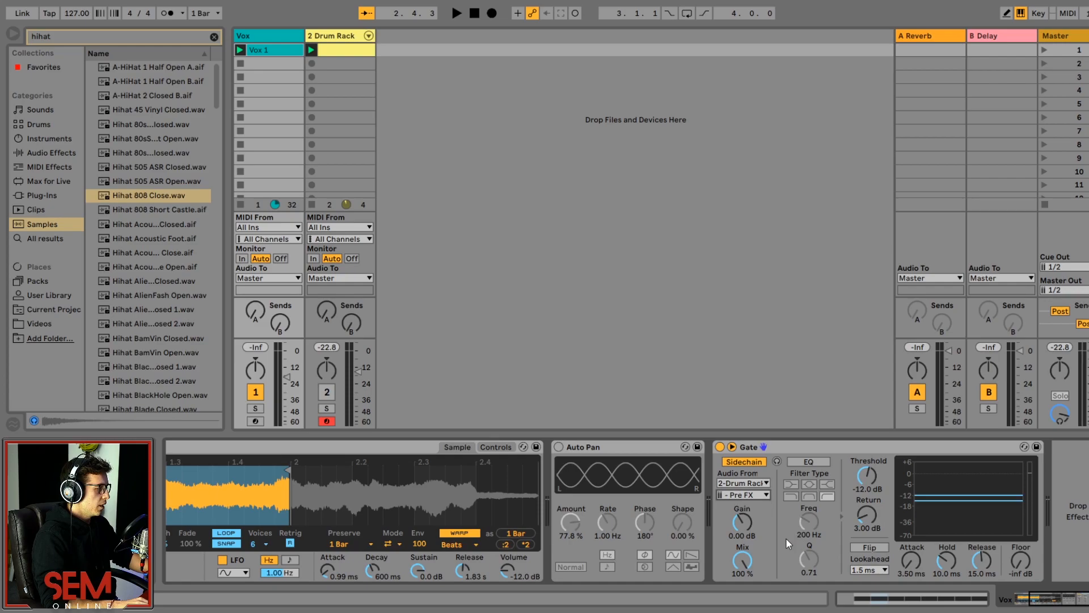
During playback, set the Gate's return to 0.95 dB and its threshold to -33.6 dB
{"action": "key", "text": "space"}
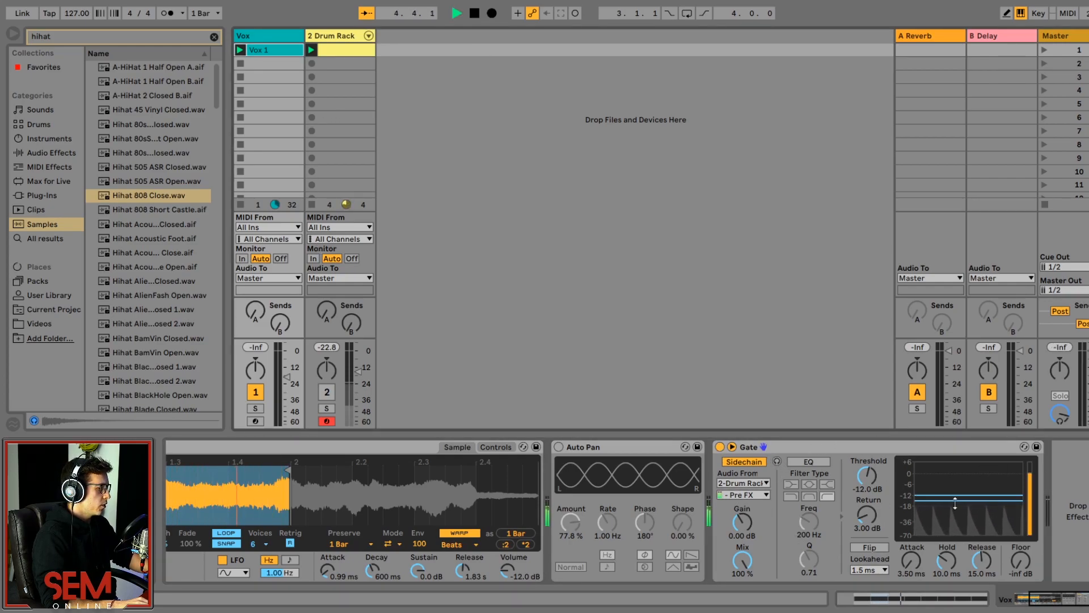
{"action": "left_click_drag", "start_coordinate": [872, 515], "coordinate": [872, 522]}
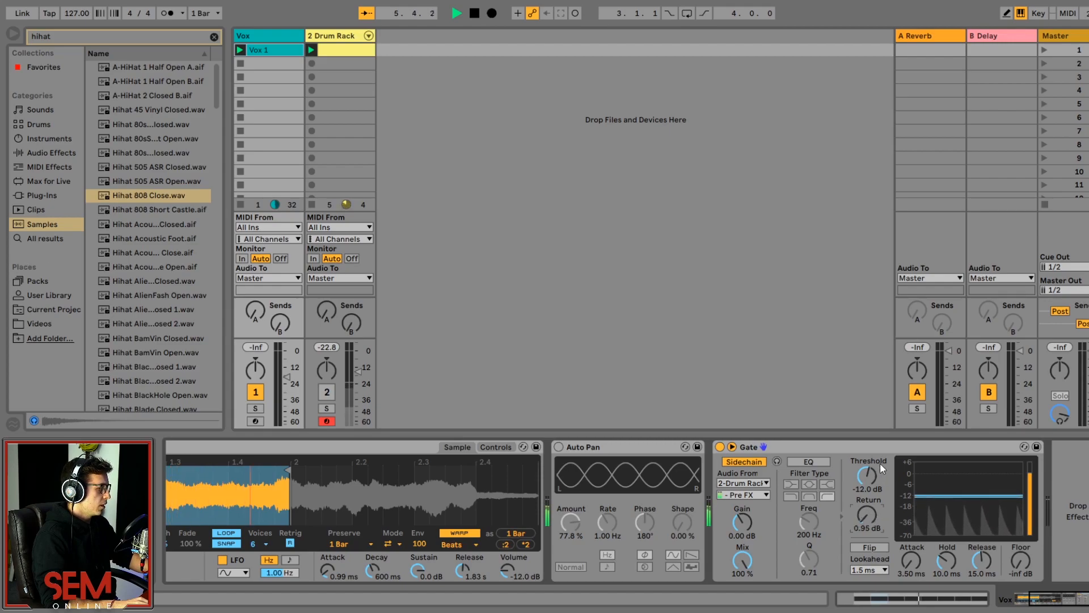
{"action": "left_click_drag", "start_coordinate": [865, 476], "coordinate": [865, 542]}
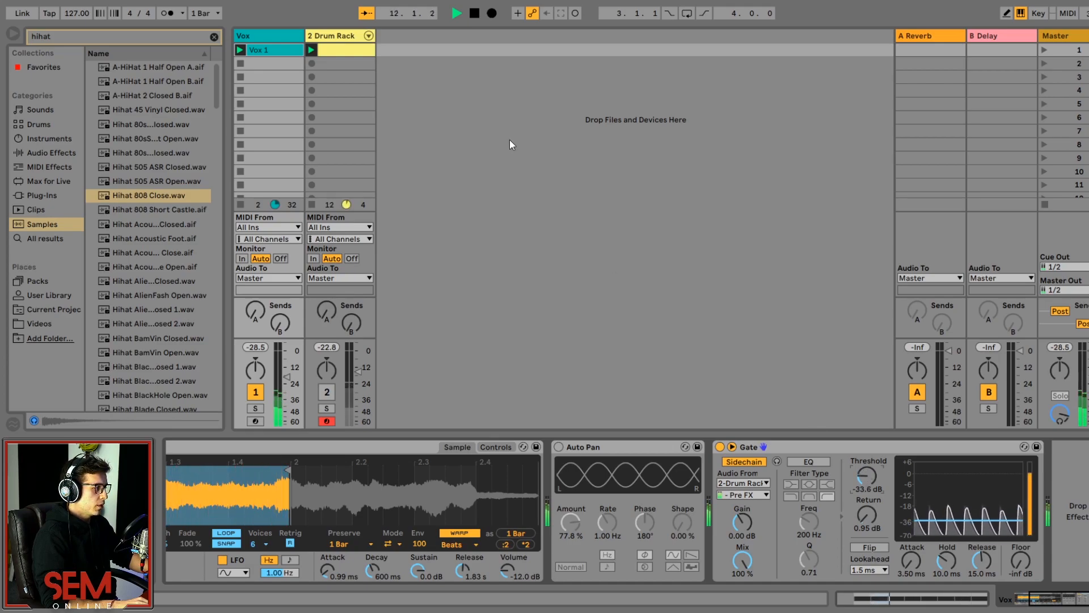
Copy the hi-hat clip to the second slot, duplicate its notes onto the offbeats for an eighth-note pattern and launch it
{"action": "double_click", "coordinate": [344, 57]}
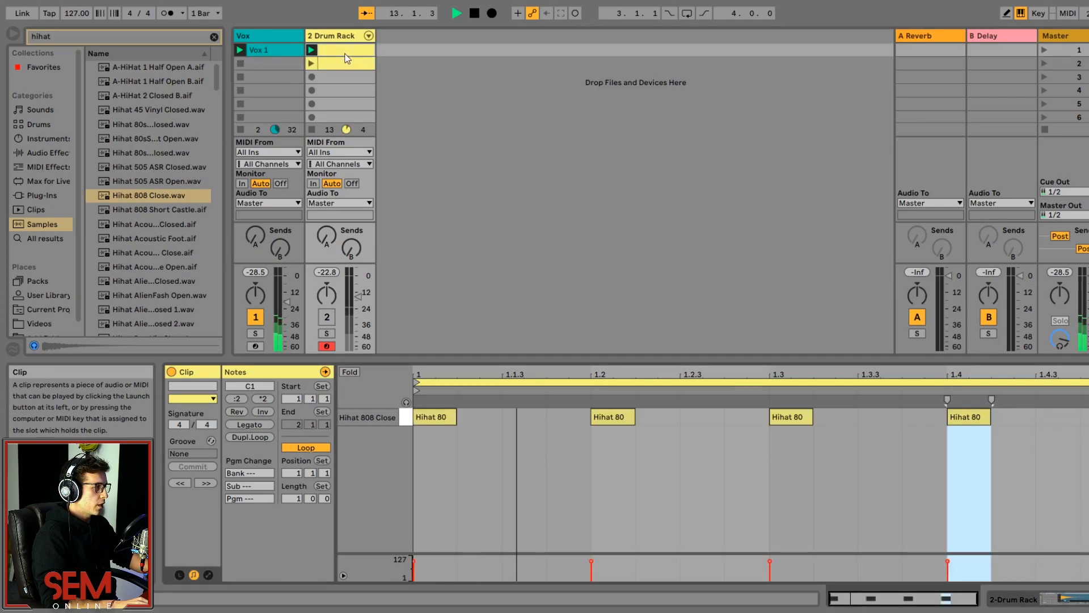
{"action": "key", "text": "Delete"}
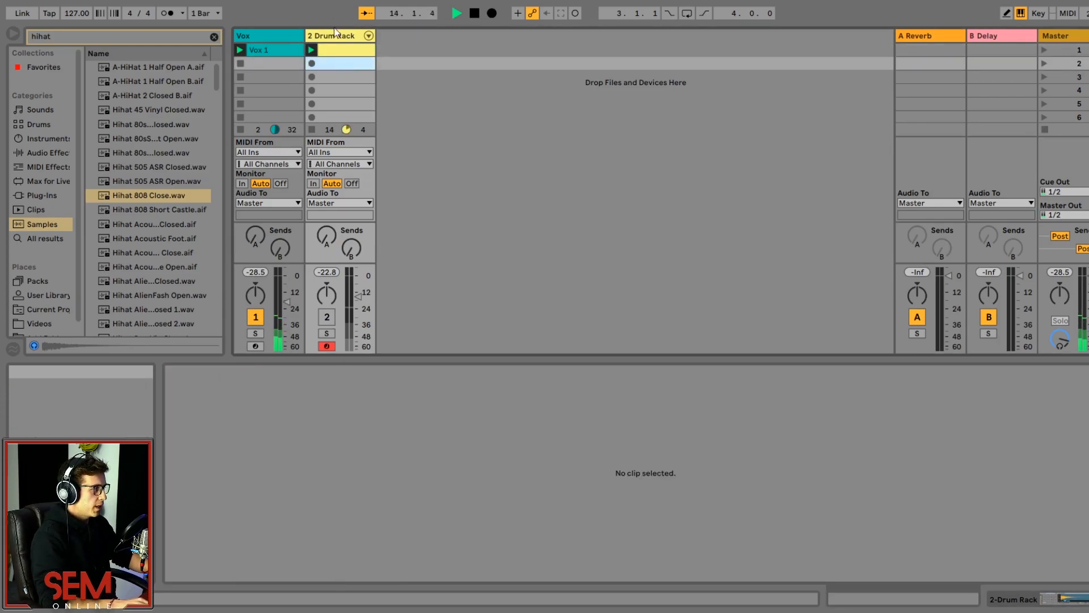
{"action": "left_click_drag", "start_coordinate": [326, 49], "coordinate": [342, 66]}
{"action": "left_click_drag", "start_coordinate": [425, 442], "coordinate": [1019, 453]}
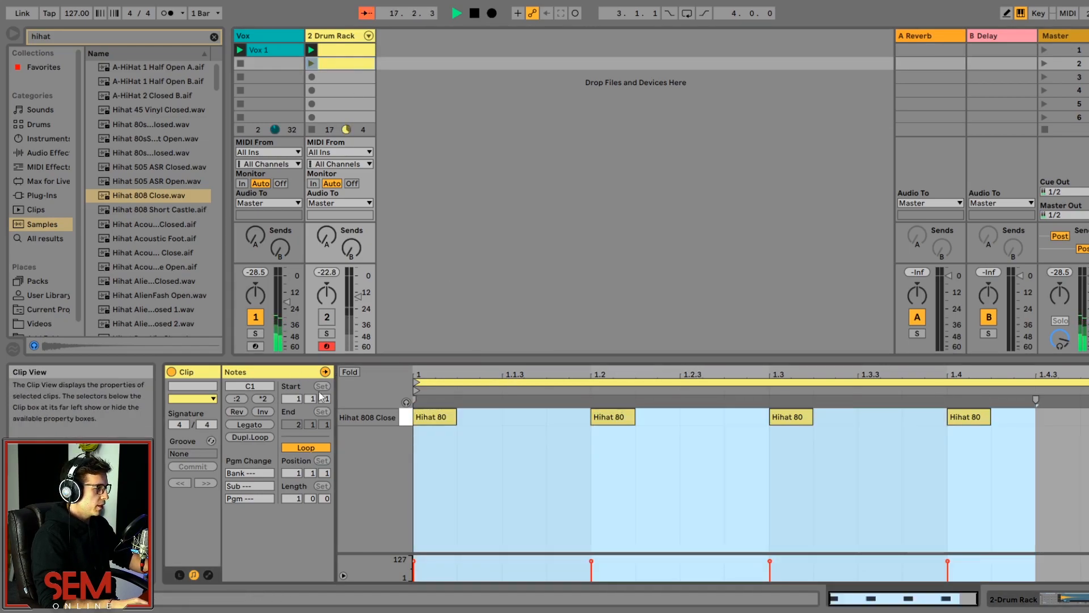
{"action": "left_click_drag", "start_coordinate": [421, 438], "coordinate": [1024, 431]}
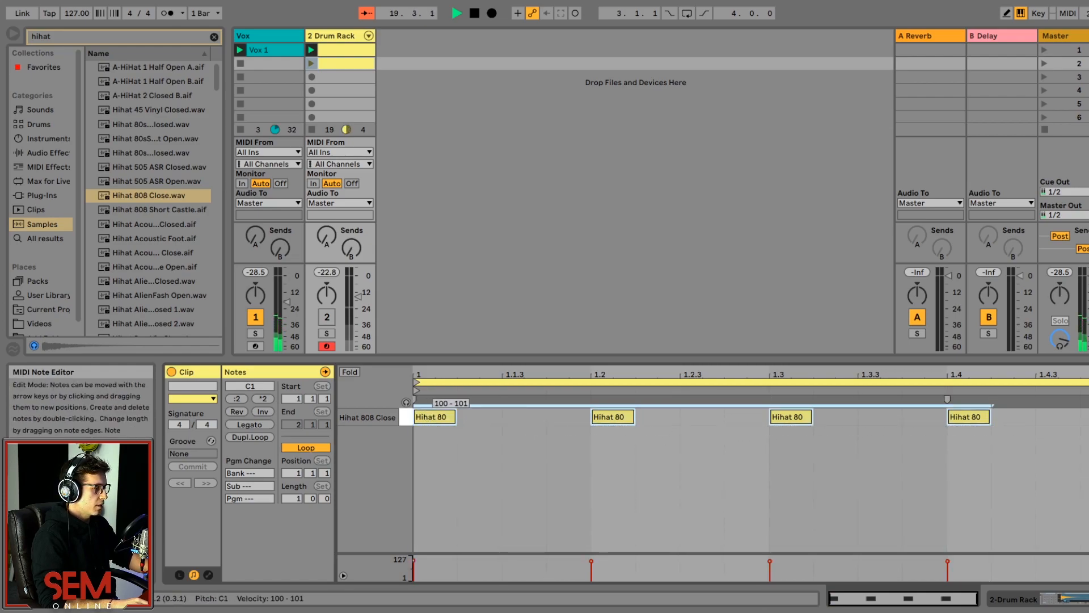
{"action": "left_click_drag", "start_coordinate": [434, 425], "coordinate": [527, 420]}
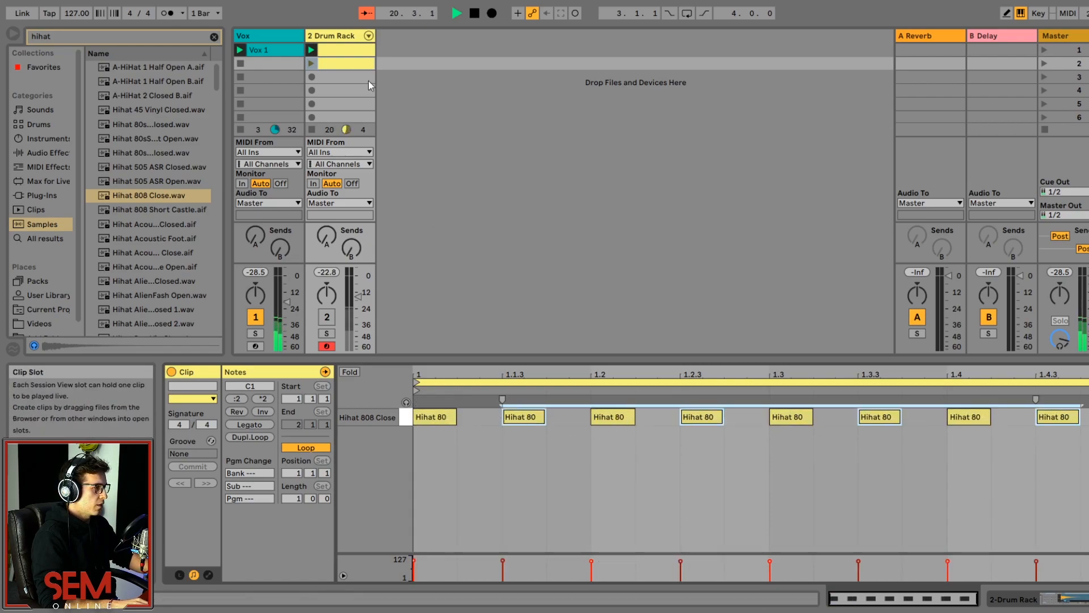
{"action": "left_click", "coordinate": [311, 63]}
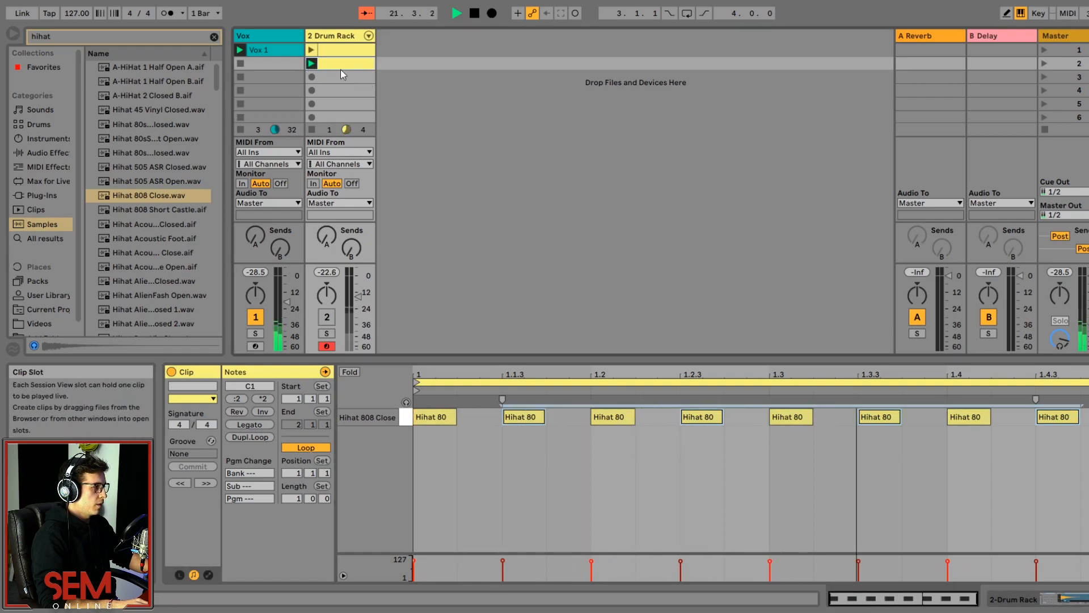
Duplicate all notes of the second hi-hat clip one sixteenth further on to make a continuous sixteenth-note pattern
{"action": "left_click_drag", "start_coordinate": [429, 448], "coordinate": [1077, 412]}
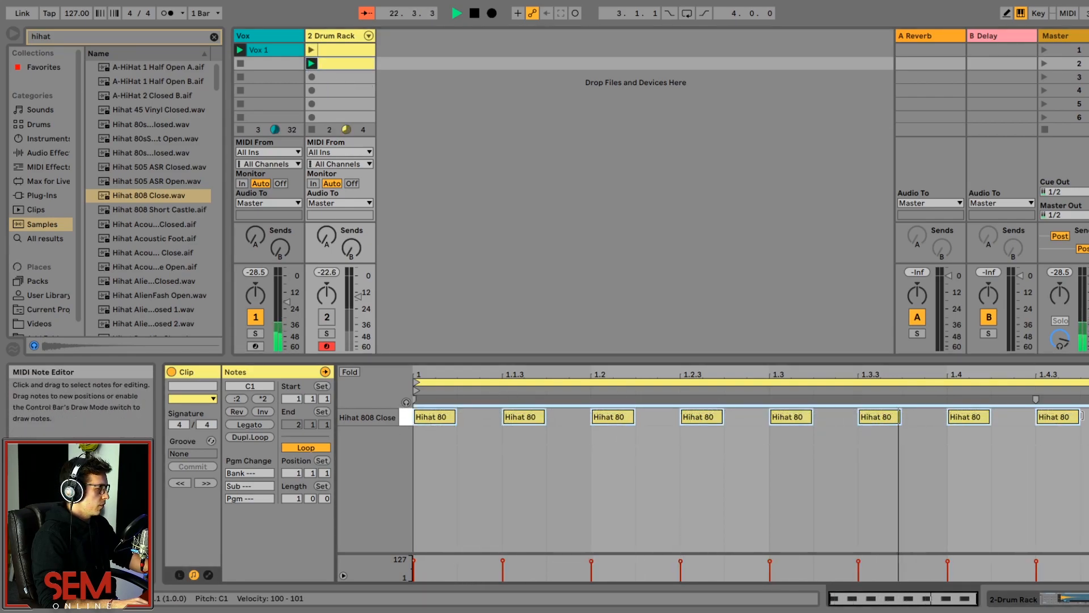
{"action": "left_click_drag", "start_coordinate": [449, 419], "coordinate": [485, 422]}
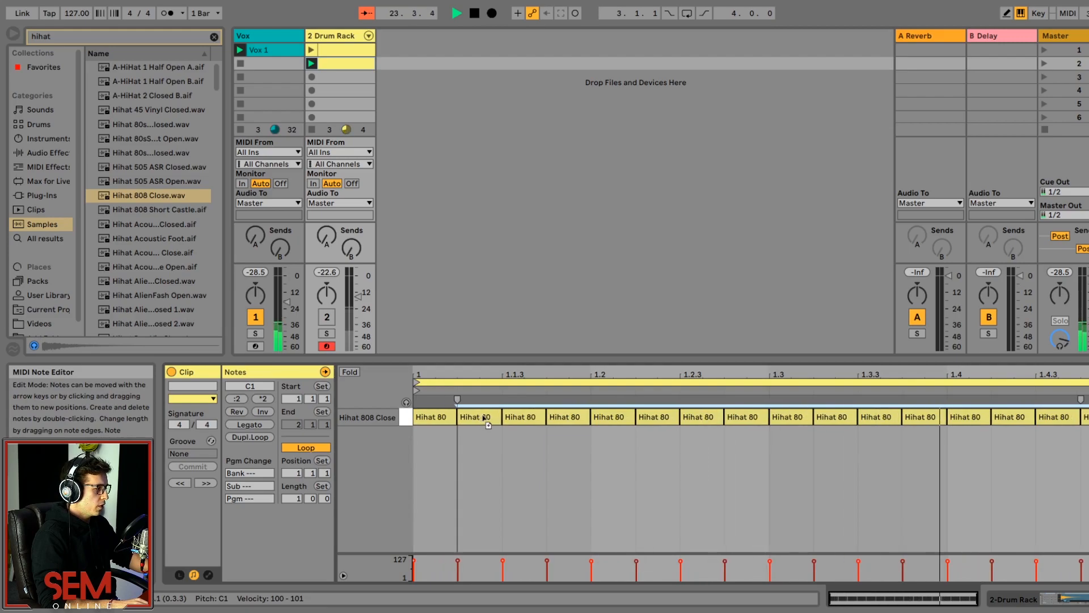
{"action": "left_click", "coordinate": [482, 426]}
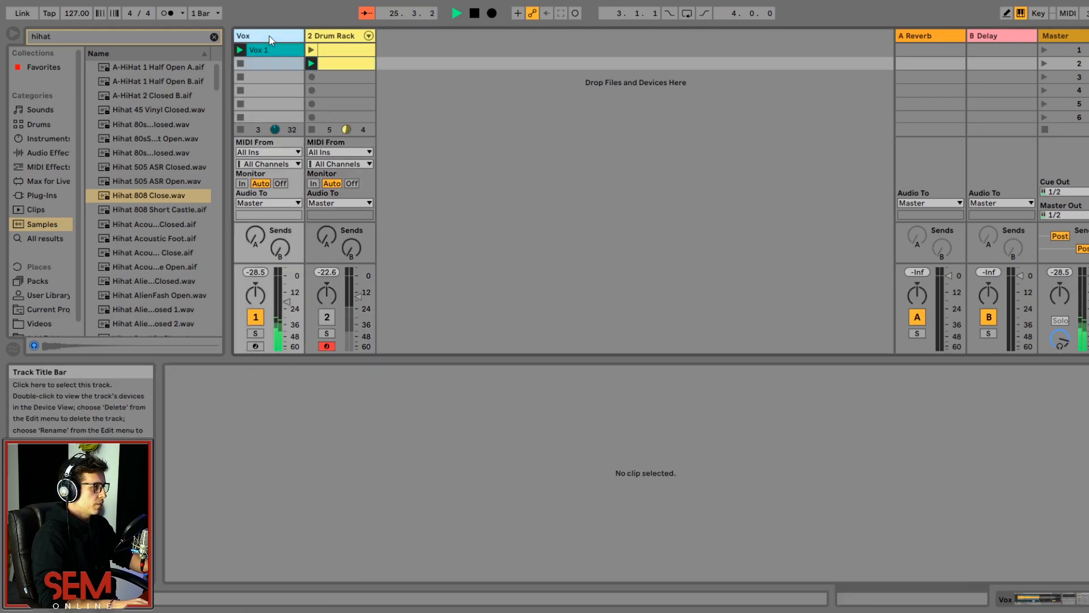
Set the Vox Gate's attack to 7.16 ms, hold to 1.34 ms and release to 0.12 ms while listening to playback
{"action": "left_click", "coordinate": [269, 35]}
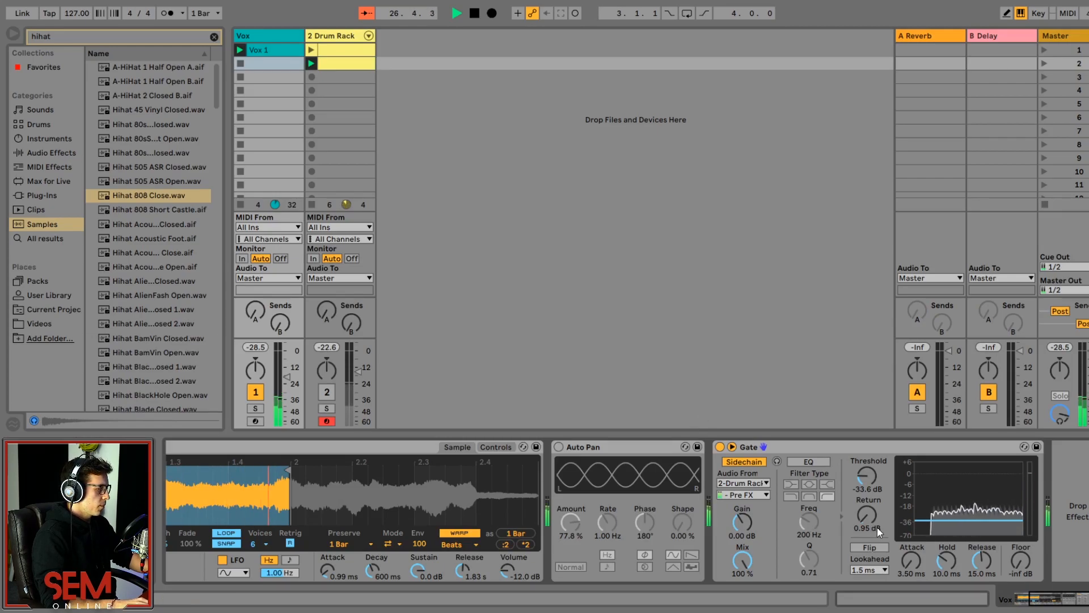
{"action": "key", "text": "space"}
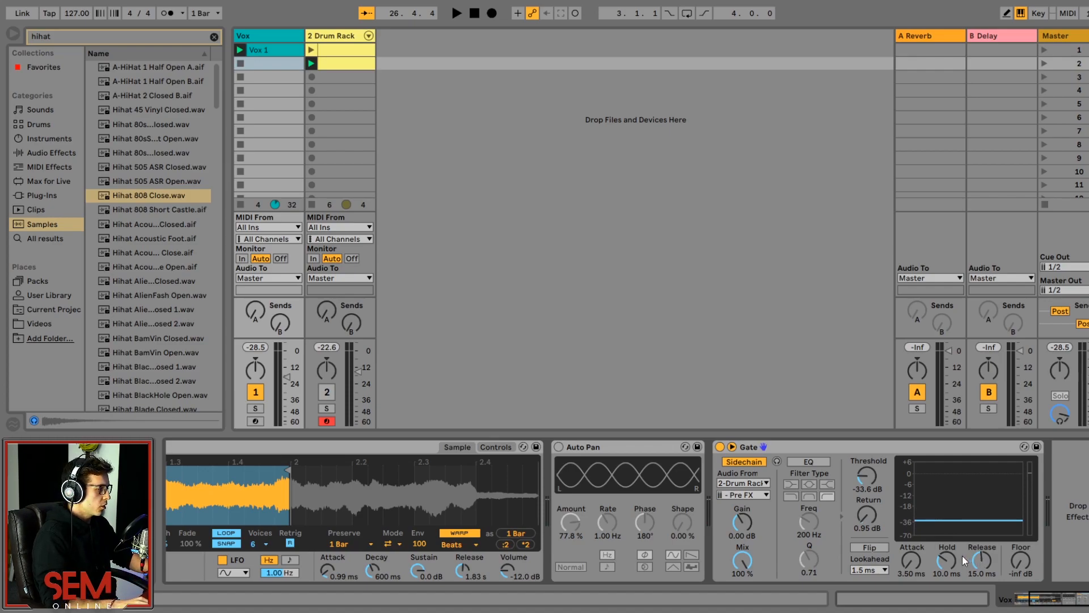
{"action": "key", "text": "space"}
{"action": "left_click_drag", "start_coordinate": [938, 562], "coordinate": [911, 553]}
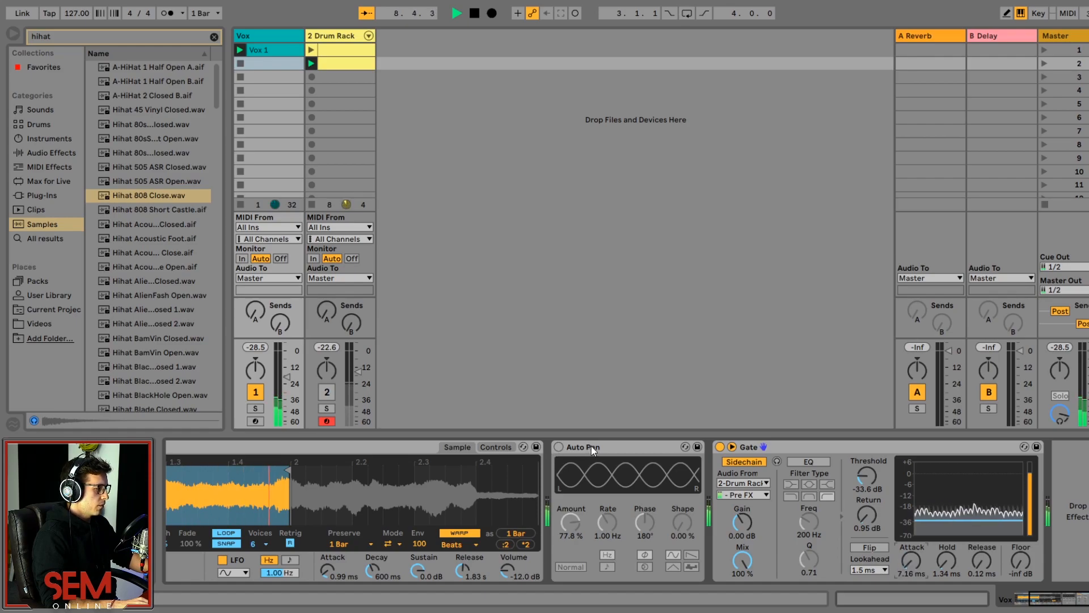
{"action": "key", "text": "space"}
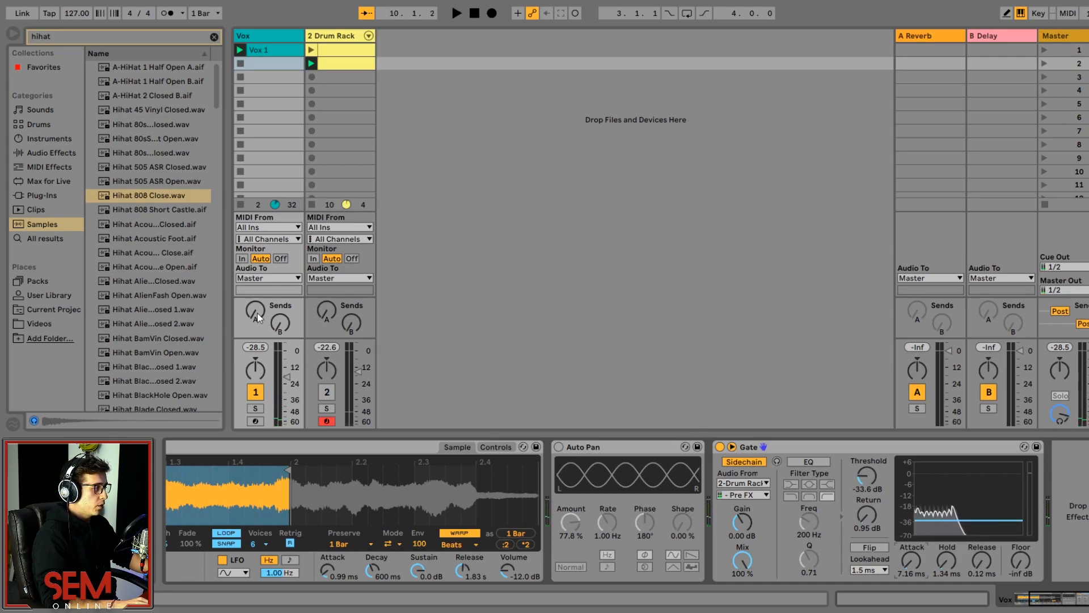
Raise the Vox track's sends A and B and move Auto Pan after the Gate in the device chain
{"action": "left_click", "coordinate": [258, 318]}
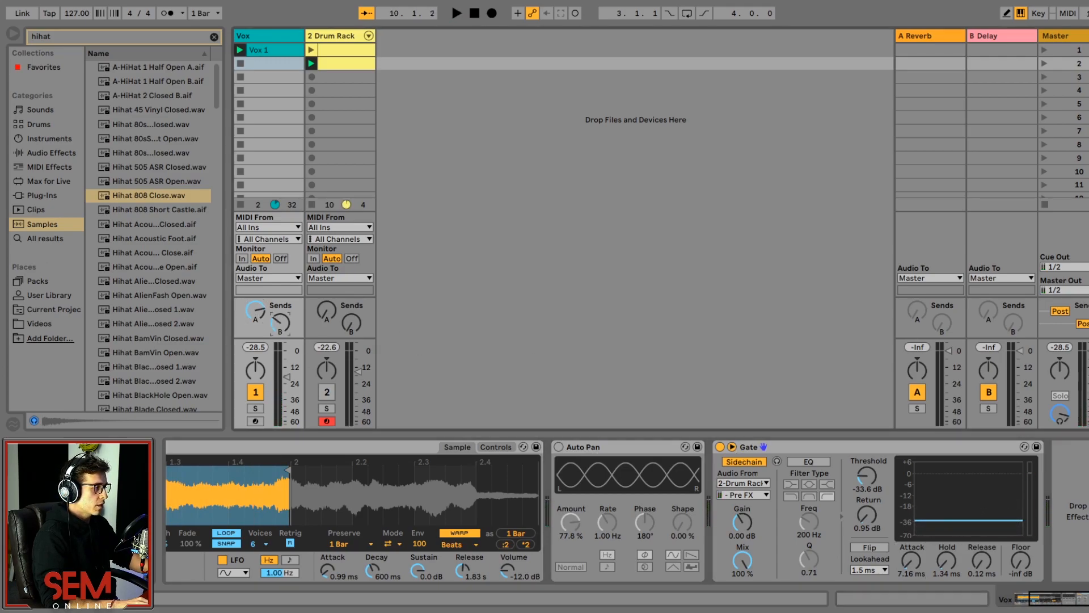
{"action": "left_click_drag", "start_coordinate": [606, 448], "coordinate": [1029, 462]}
{"action": "left_click_drag", "start_coordinate": [1029, 462], "coordinate": [1030, 463]}
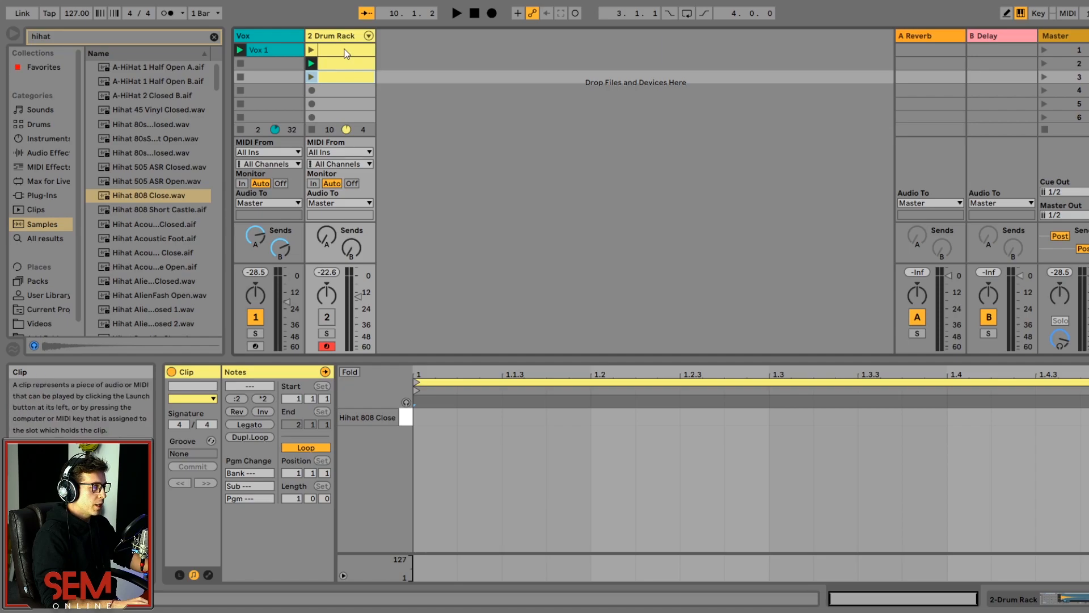
In the third Drum Rack clip, place hi-hats at 1, 1.1.4 and 1.2.3, duplicate them into the second half and launch the clip
{"action": "double_click", "coordinate": [433, 415]}
{"action": "double_click", "coordinate": [558, 414]}
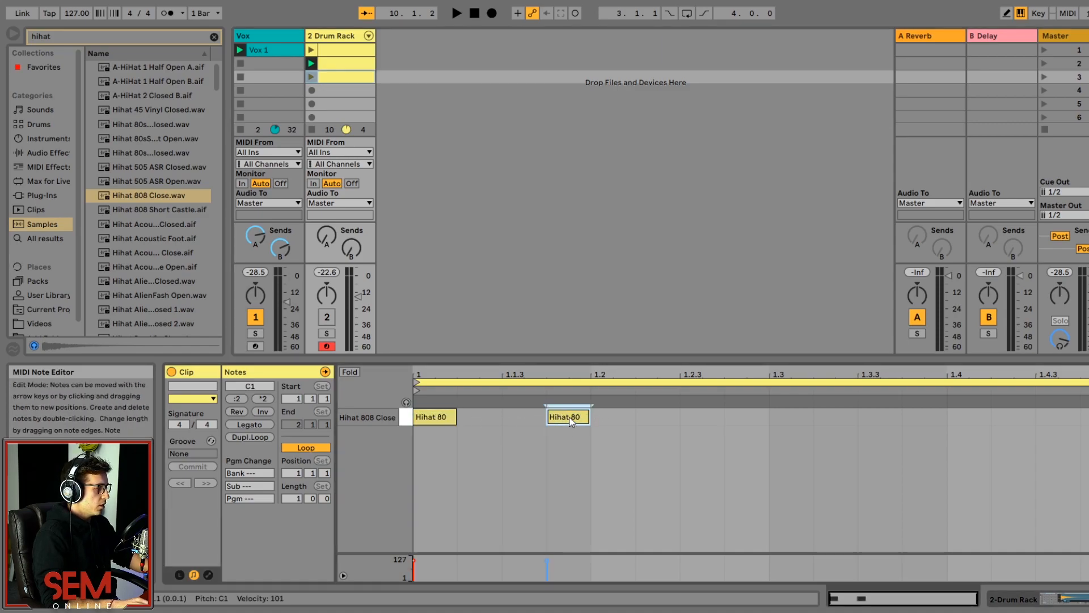
{"action": "left_click_drag", "start_coordinate": [570, 421], "coordinate": [704, 417]}
{"action": "key", "text": "ctrl+a"}
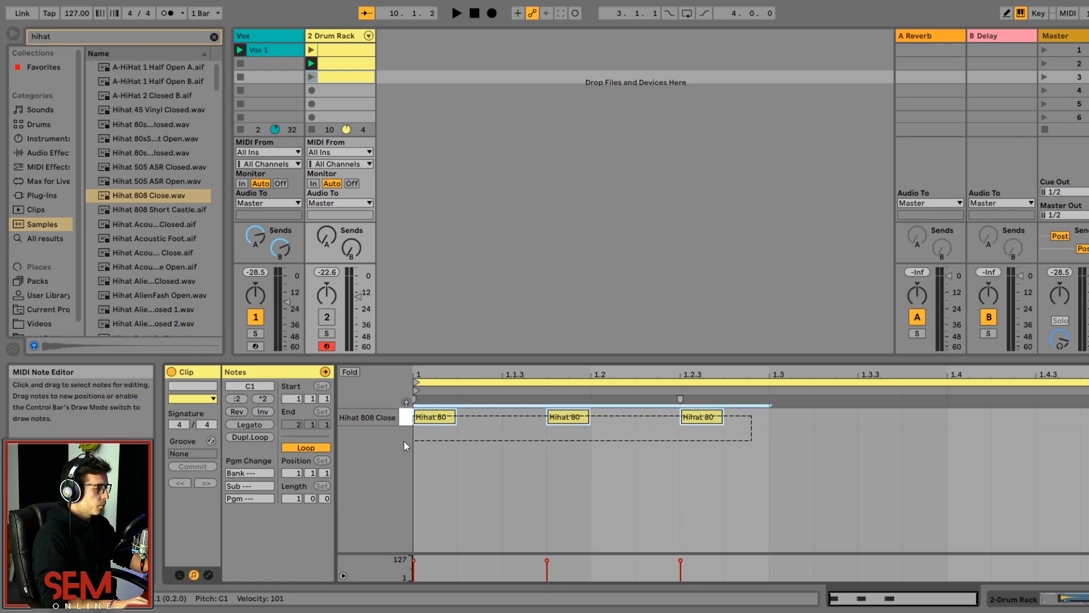
{"action": "key", "text": "ctrl+d"}
{"action": "left_click", "coordinate": [311, 76]}
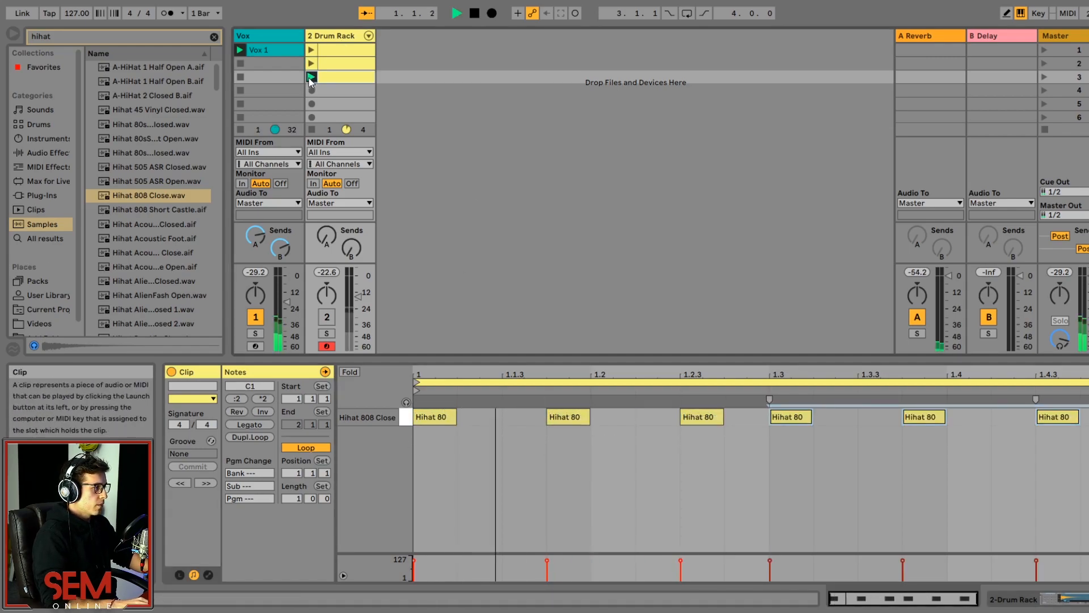
Turn on Auto Pan on the Vox track and audition the gated vocal with the second and first hi-hat clips
{"action": "left_click", "coordinate": [266, 36]}
{"action": "left_click", "coordinate": [266, 36]}
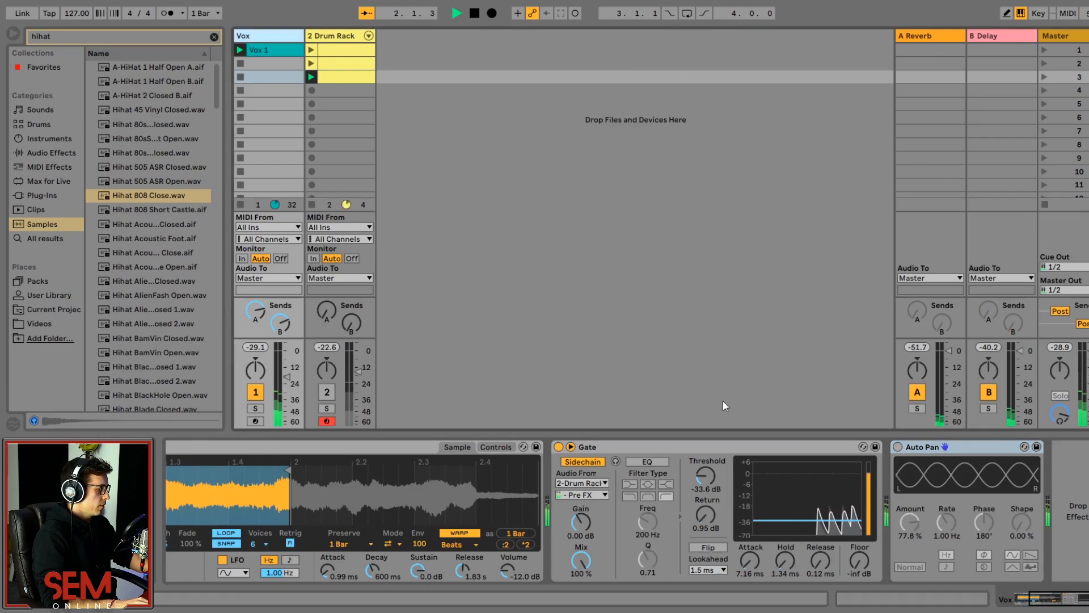
{"action": "left_click", "coordinate": [312, 63]}
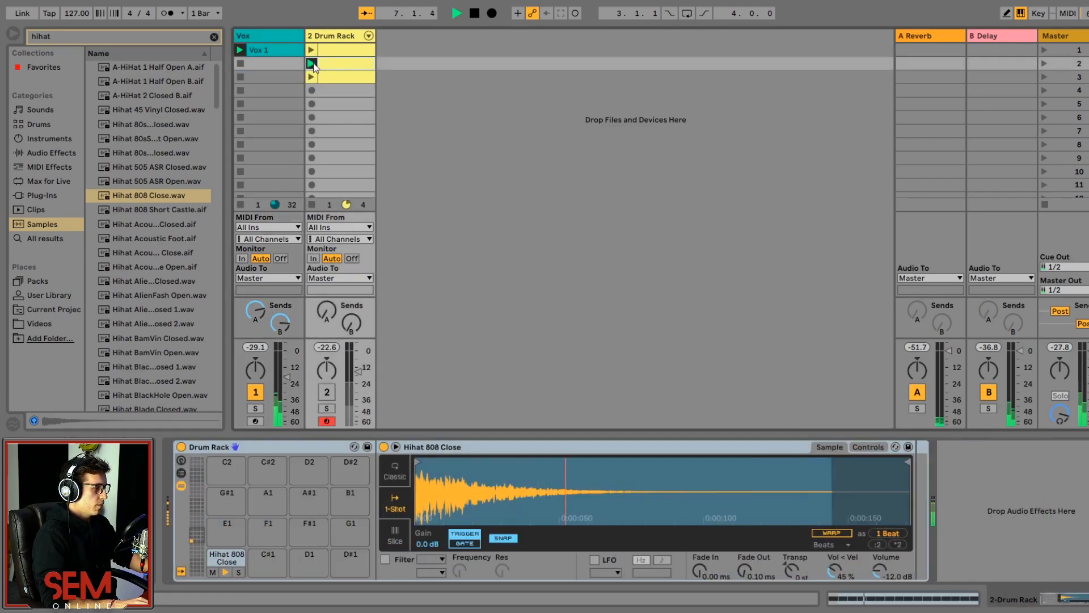
{"action": "left_click", "coordinate": [290, 38]}
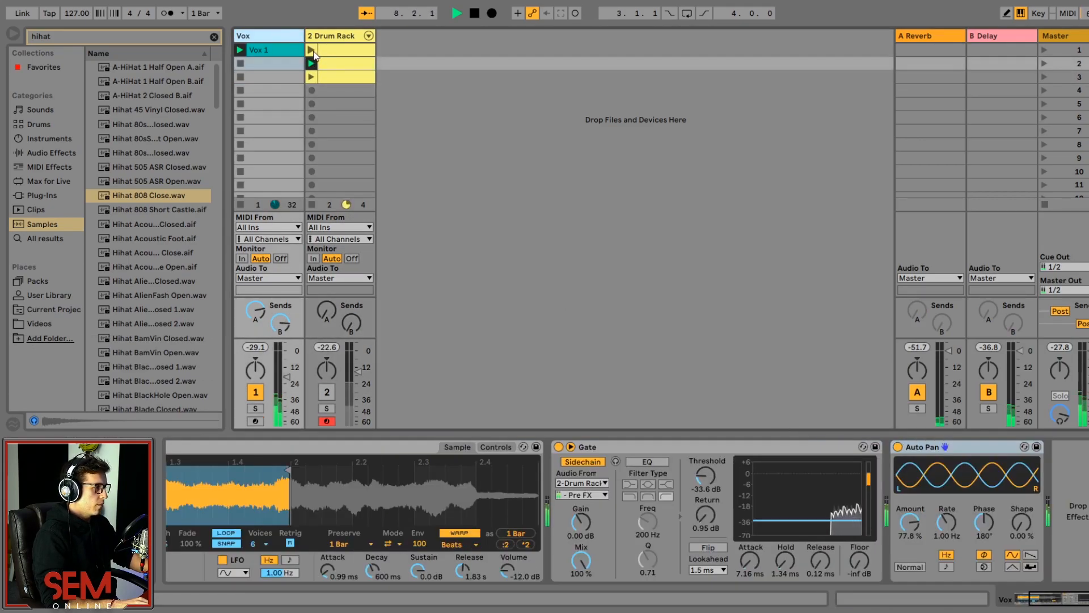
{"action": "left_click", "coordinate": [312, 51]}
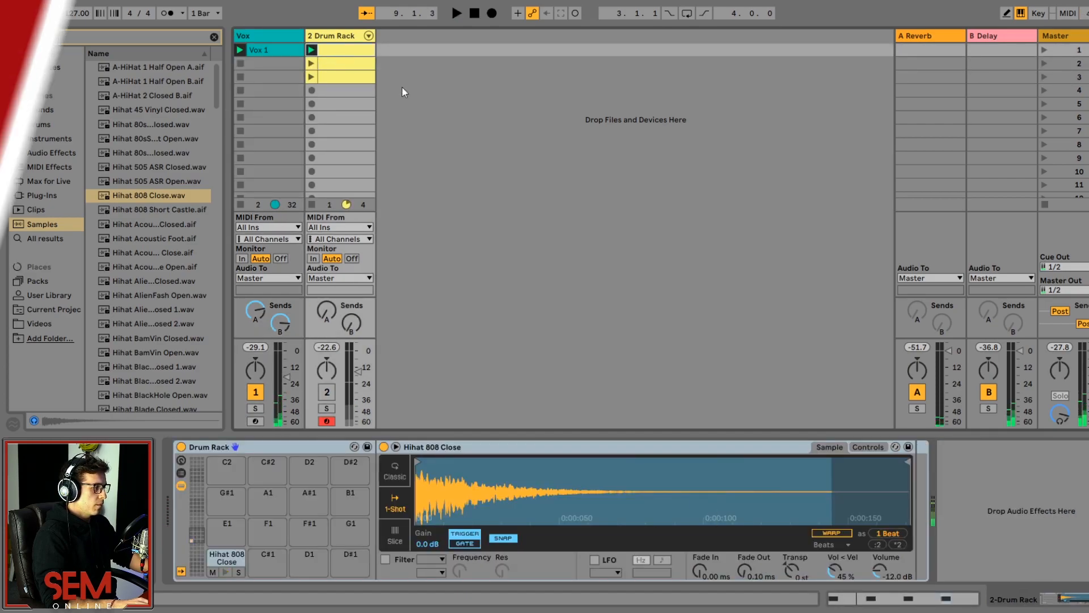